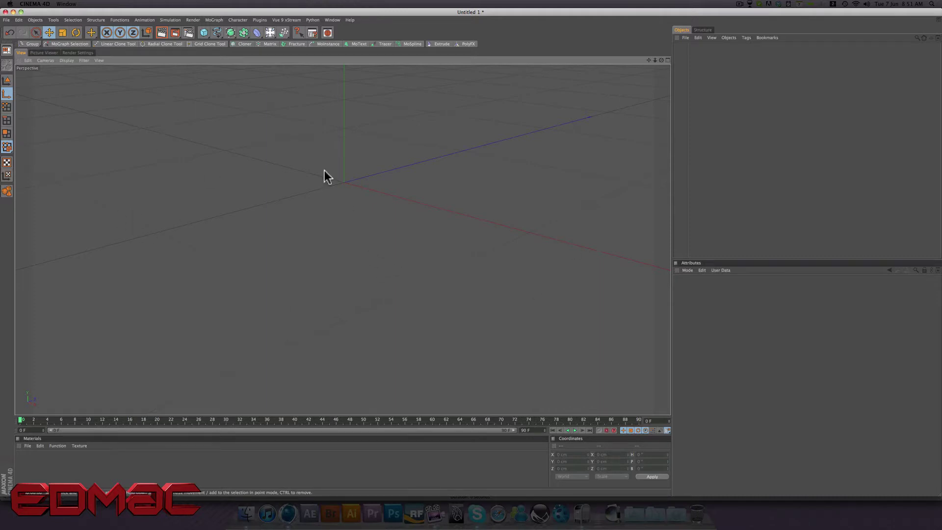
- Add a Floor and a Sky to the scene from the environment objects
mouse_move(270, 33)
mouse_down()
mouse_move(273, 57)
mouse_move(343, 105)
mouse_move(339, 93)
mouse_up()
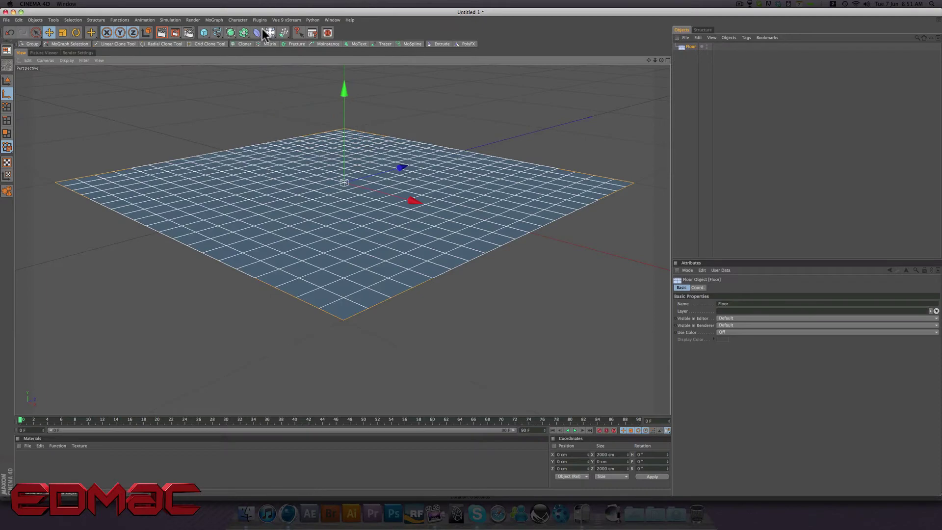
drag(267, 32, 294, 100)
scroll(466, 131, up, 5)
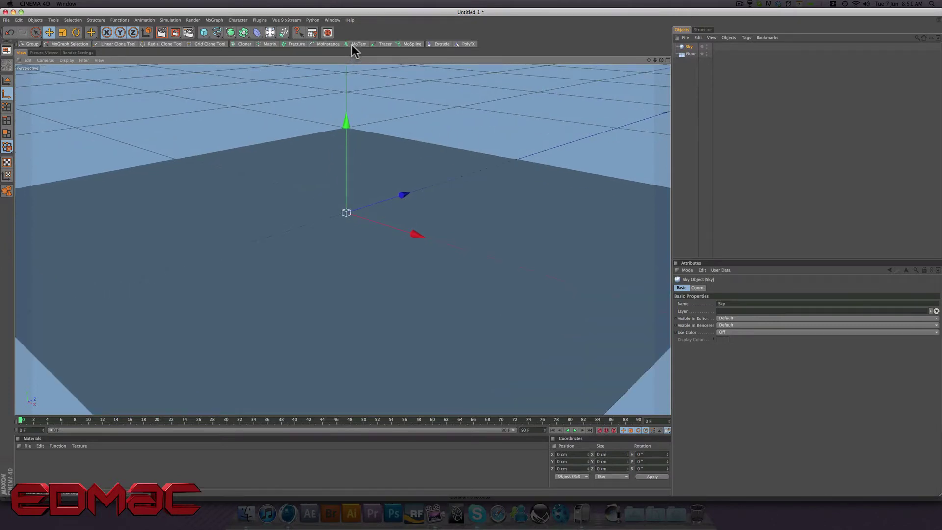
- Create a MoText object reading EDMAC in the EA Font v1.5 typeface
click(353, 44)
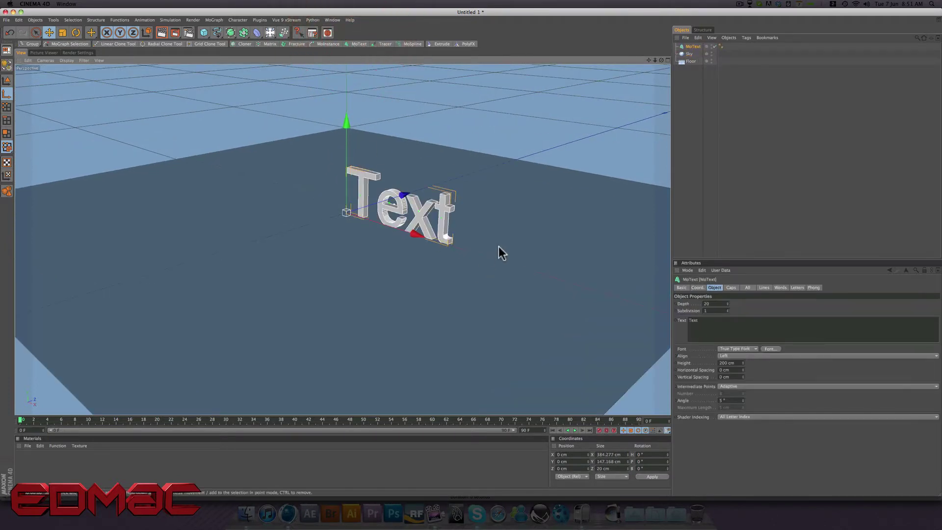
click(643, 316)
text(E)
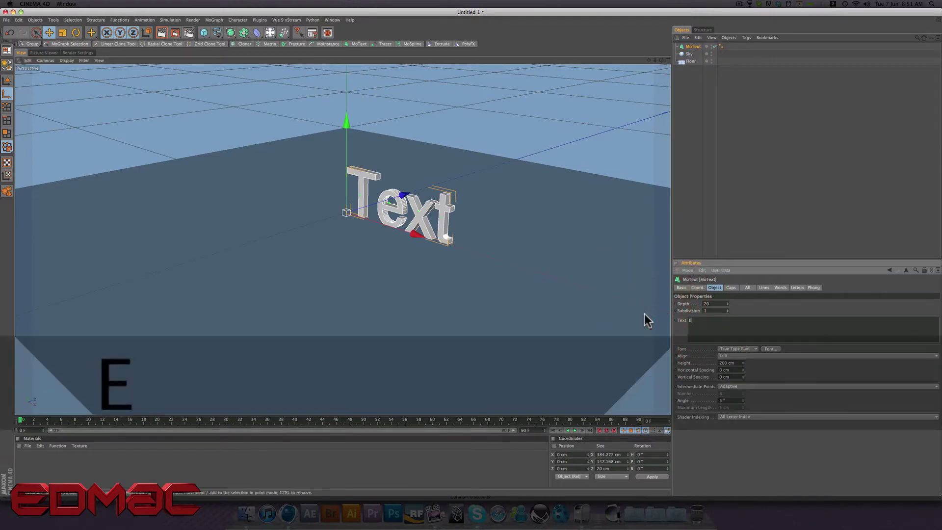
text(DMAC)
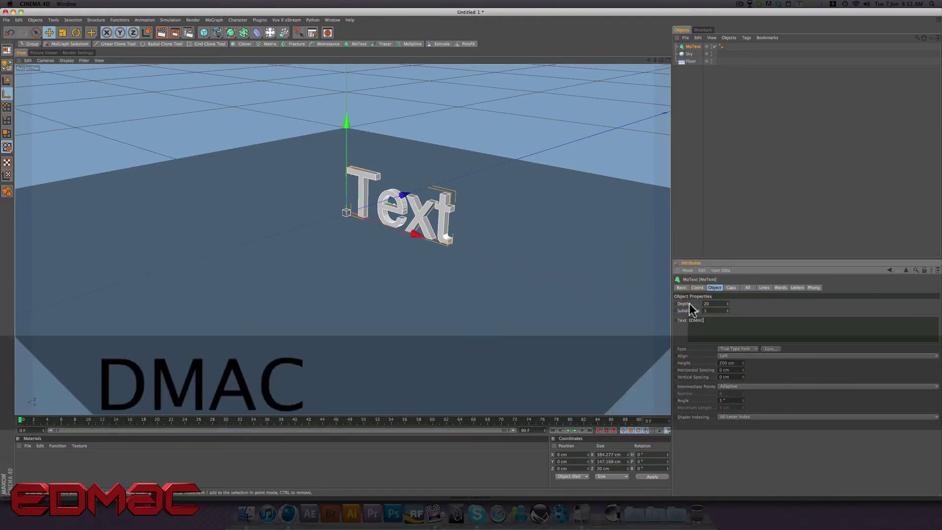
click(771, 349)
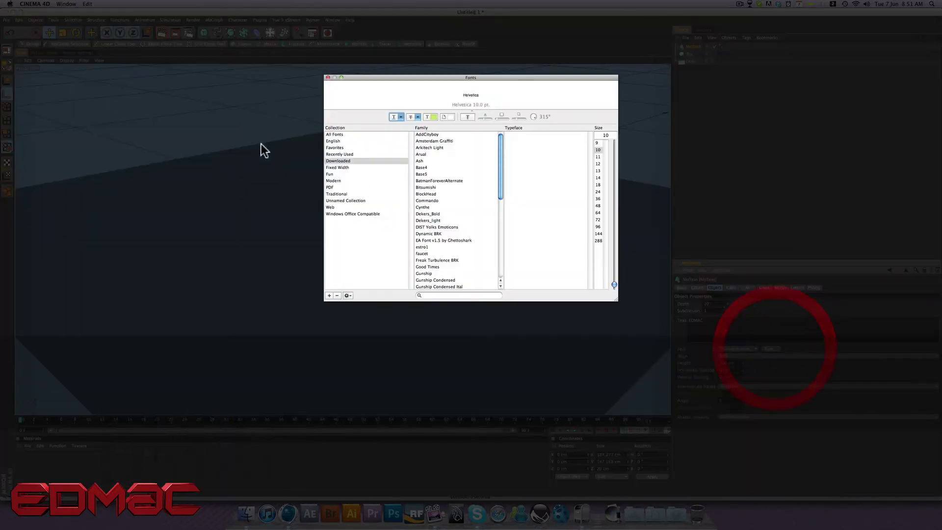
click(434, 240)
click(327, 78)
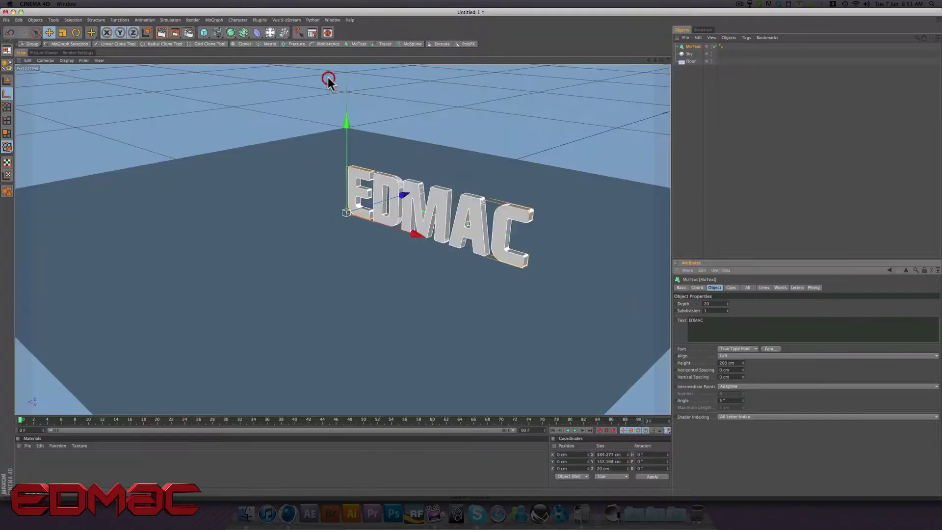
- Set the text alignment to Middle and its extrusion depth to 40
click(756, 355)
click(752, 366)
scroll(488, 313, up, 5)
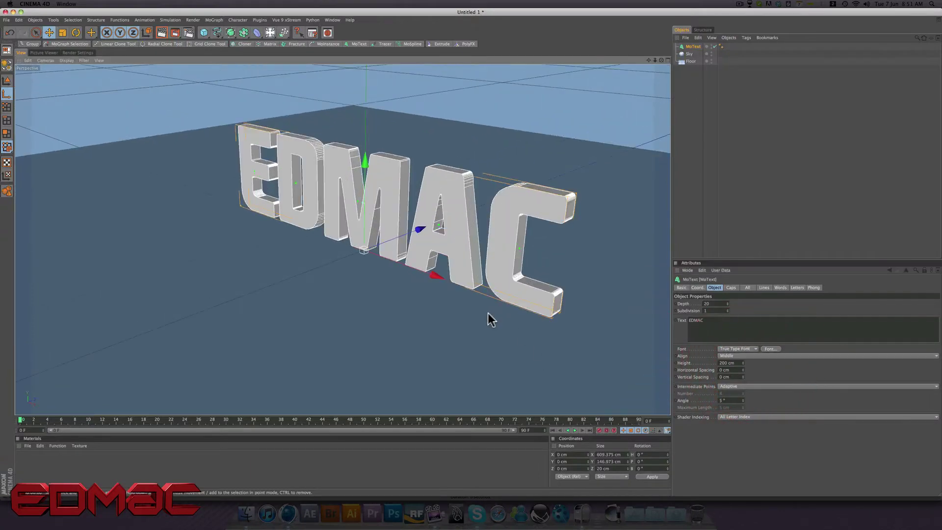
double_click(711, 304)
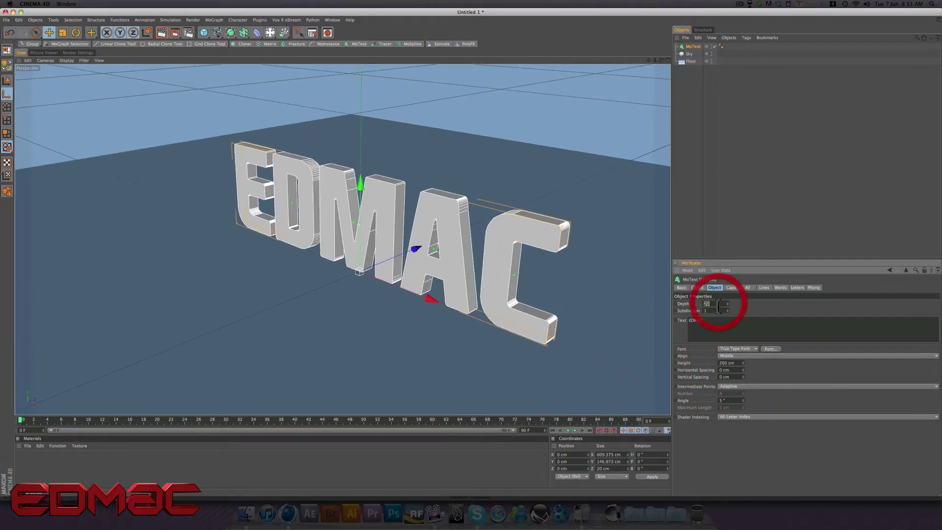
text(40)
key(Return)
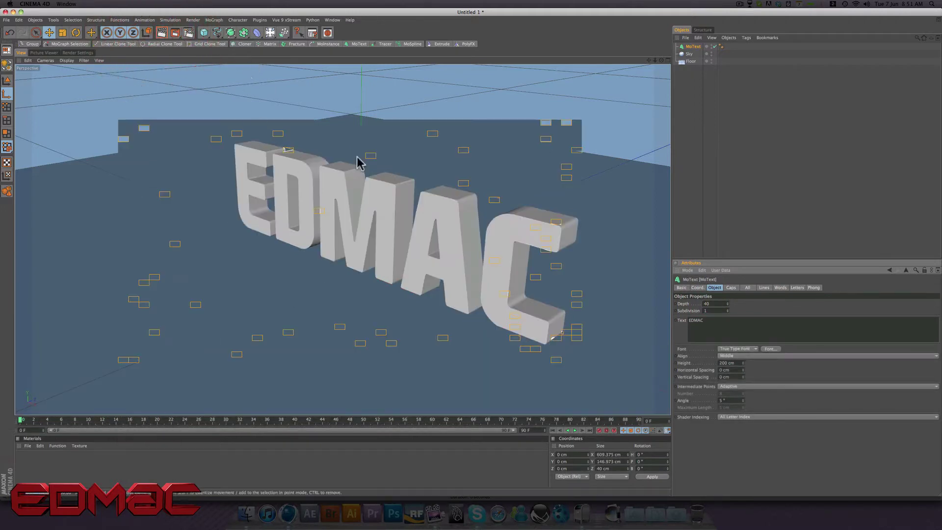
- Return to the editor view, select the Sky object and delete it
click(452, 155)
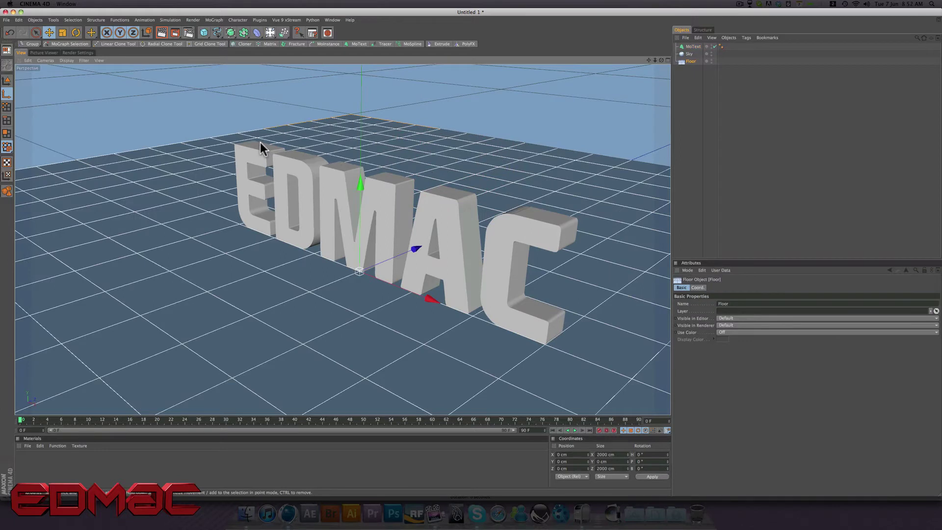
click(690, 55)
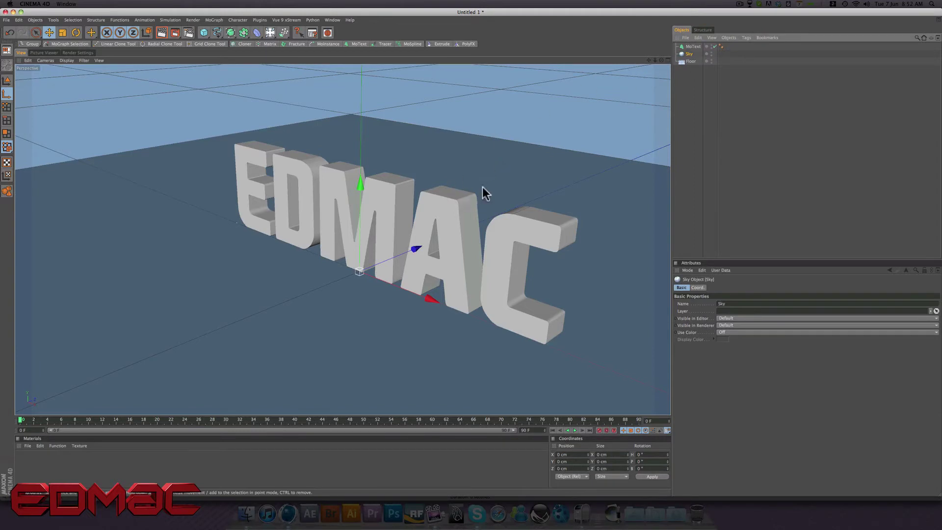
mouse_move(490, 183)
alt+middle_down()
mouse_move(497, 155)
mouse_move(490, 183)
alt+middle_up()
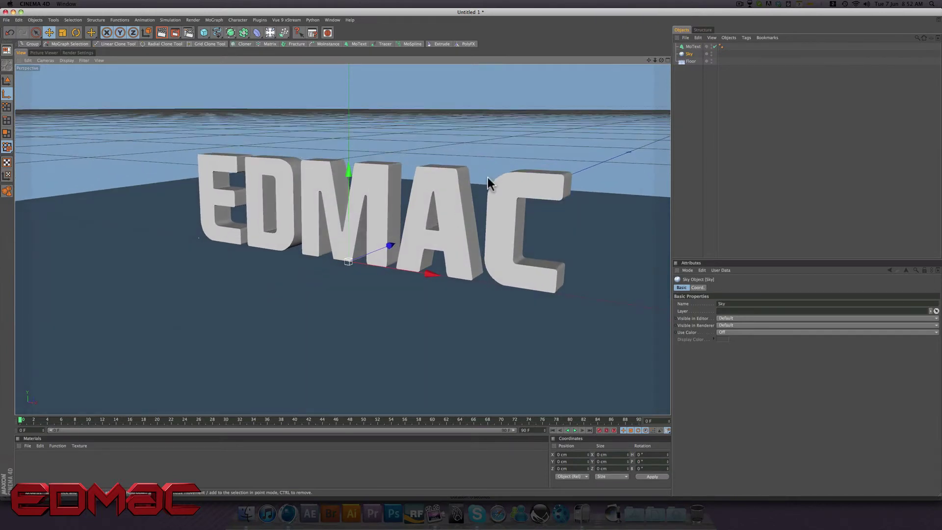
click(686, 54)
key(Delete)
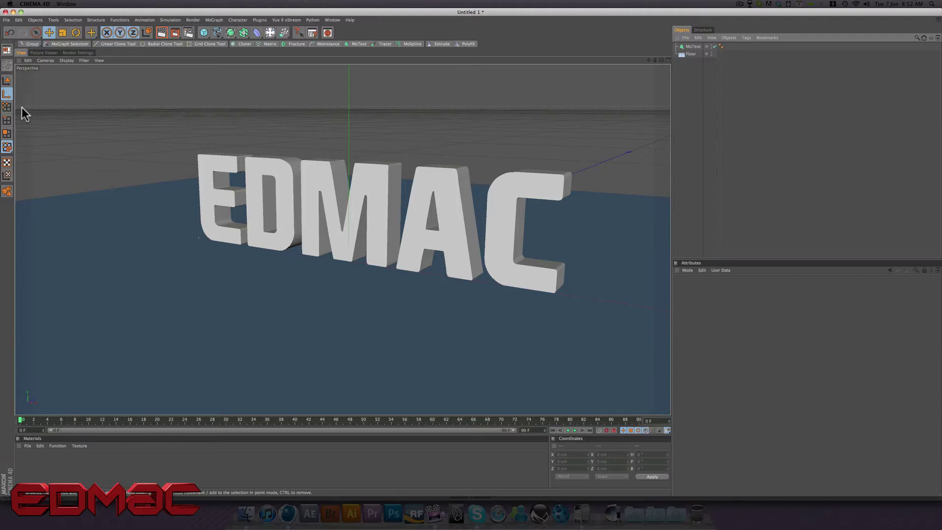
- Preview a render of the sky-less scene, then add a fresh Sky object
mouse_move(429, 120)
alt+mouse_down()
mouse_move(406, 125)
mouse_move(442, 128)
alt+mouse_up()
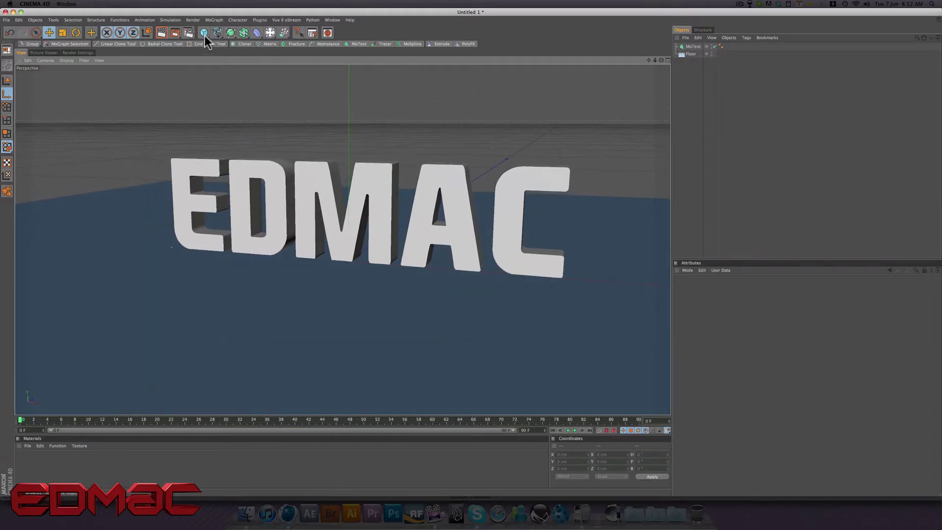
click(162, 32)
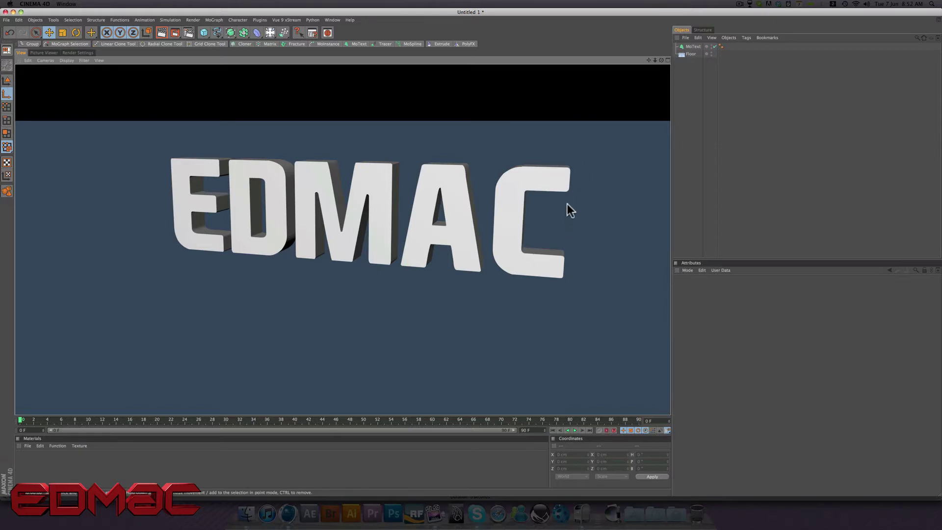
scroll(549, 128, up, 10)
drag(535, 127, 505, 132)
scroll(508, 135, down, 4)
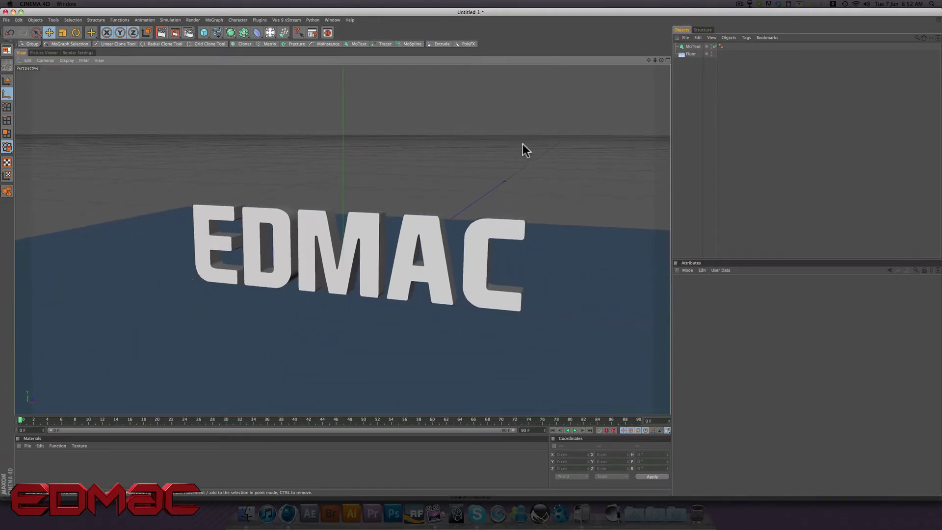
scroll(530, 143, up, 4)
scroll(530, 143, down, 2)
scroll(531, 144, up, 2)
alt+middle_drag(534, 146, 503, 126)
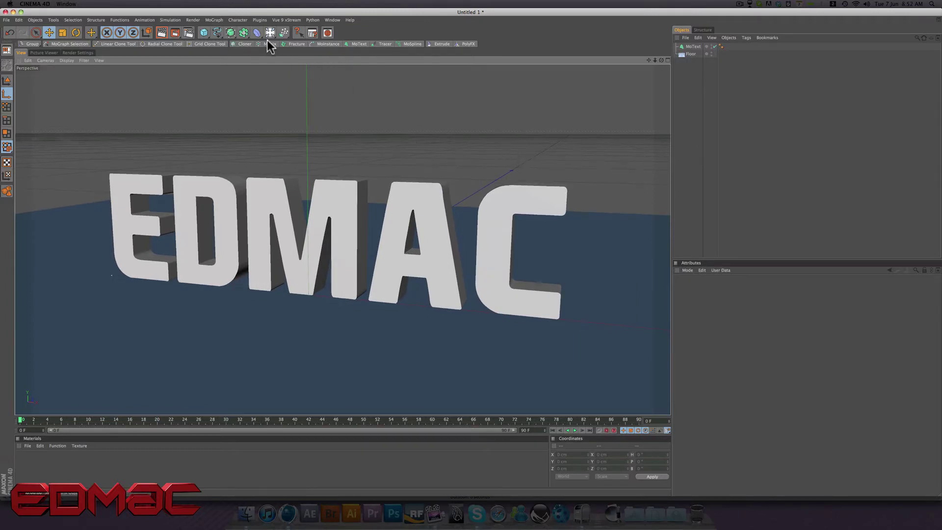
drag(269, 33, 311, 105)
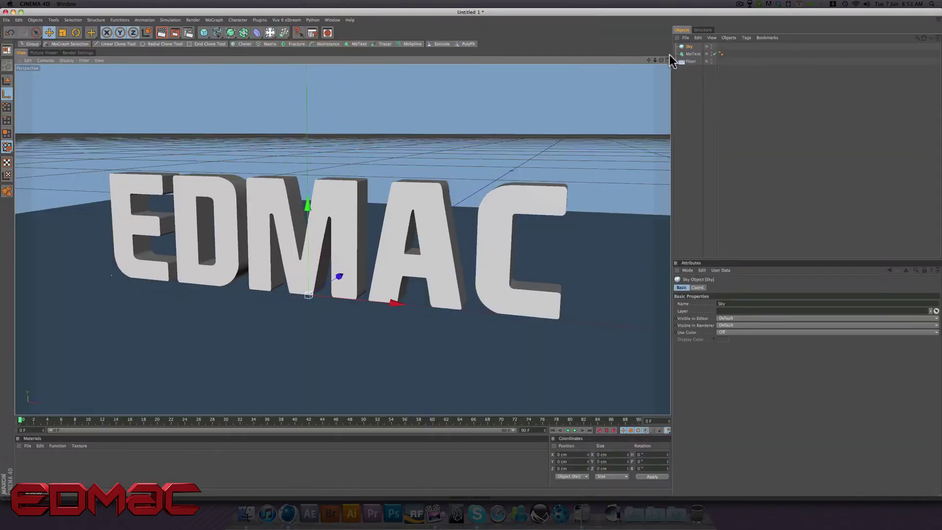
click(160, 33)
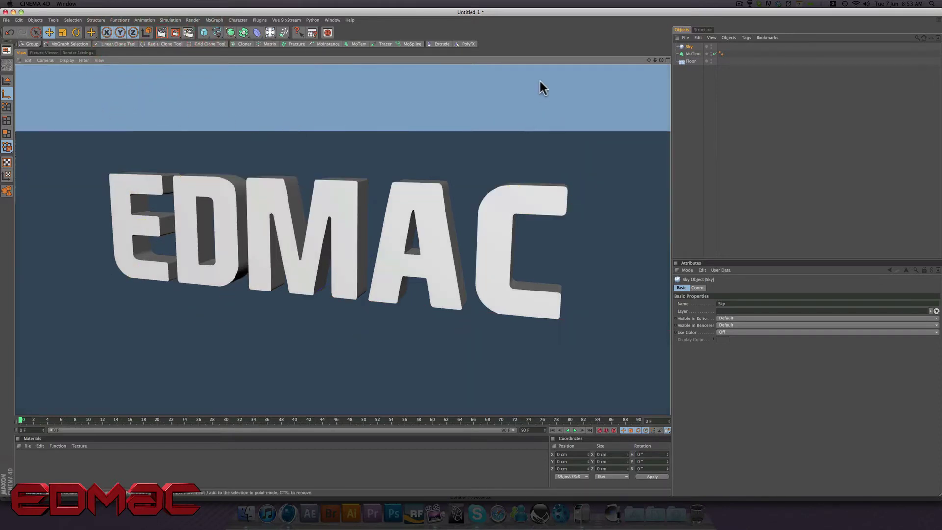
click(369, 156)
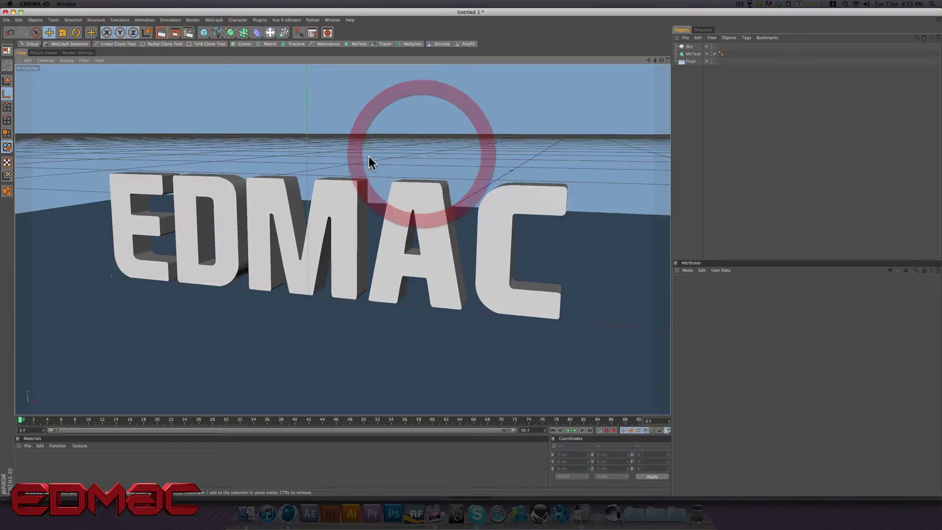
alt+drag(126, 267, 141, 255)
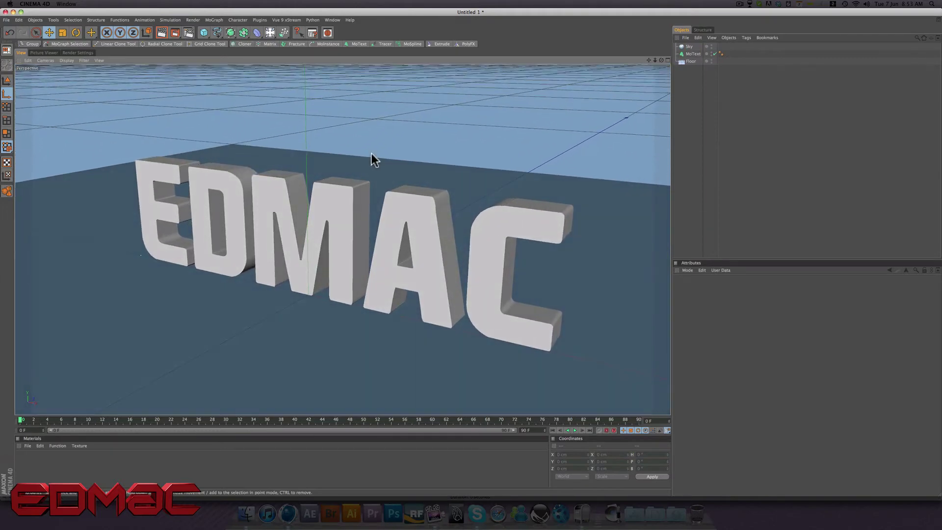
alt+drag(369, 153, 371, 153)
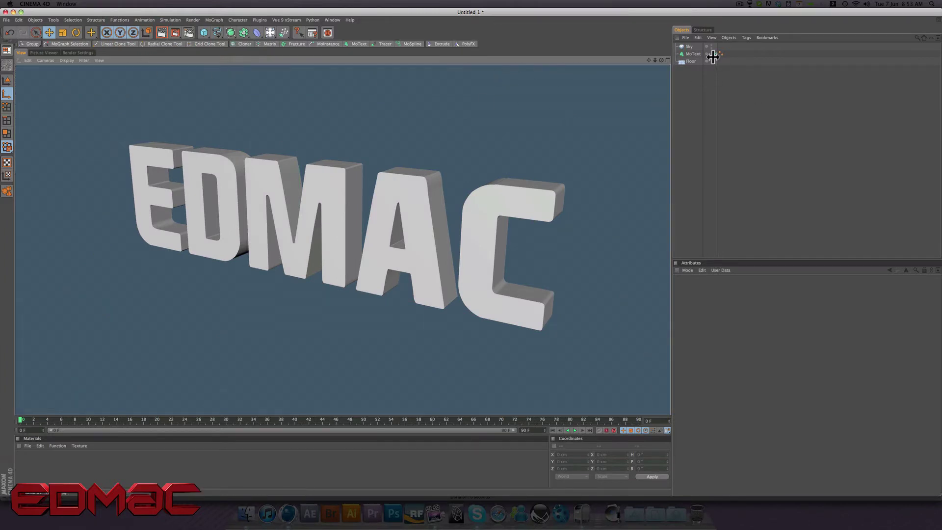
click(692, 46)
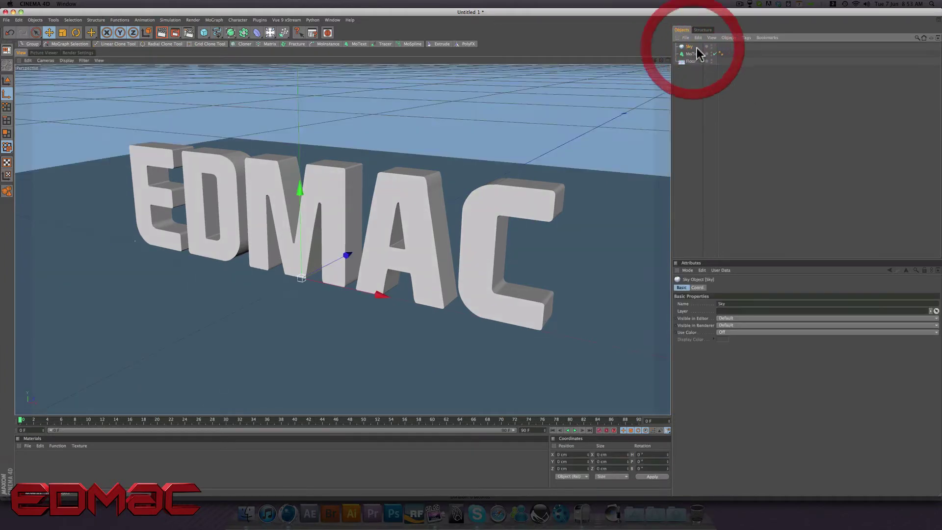
click(702, 122)
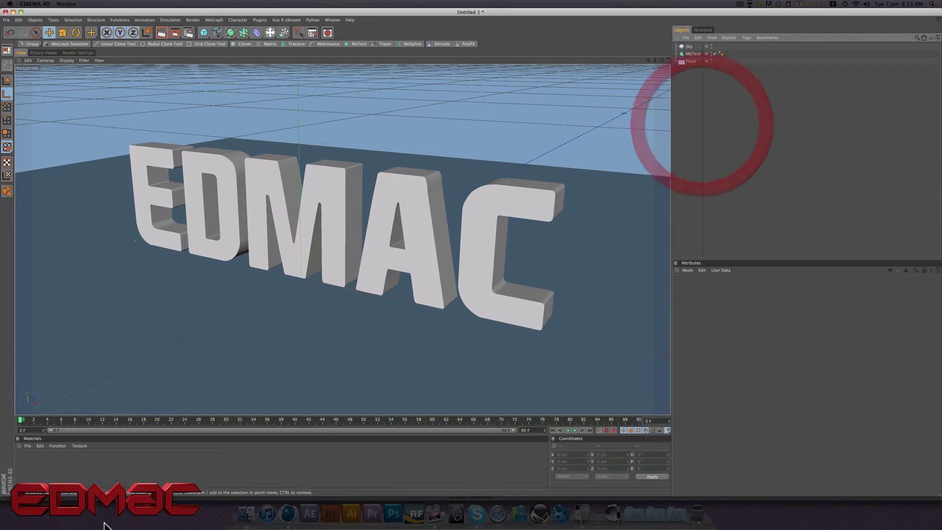
- Create material Mat, disable its Specular and Color channels, and enable Luminance
double_click(49, 467)
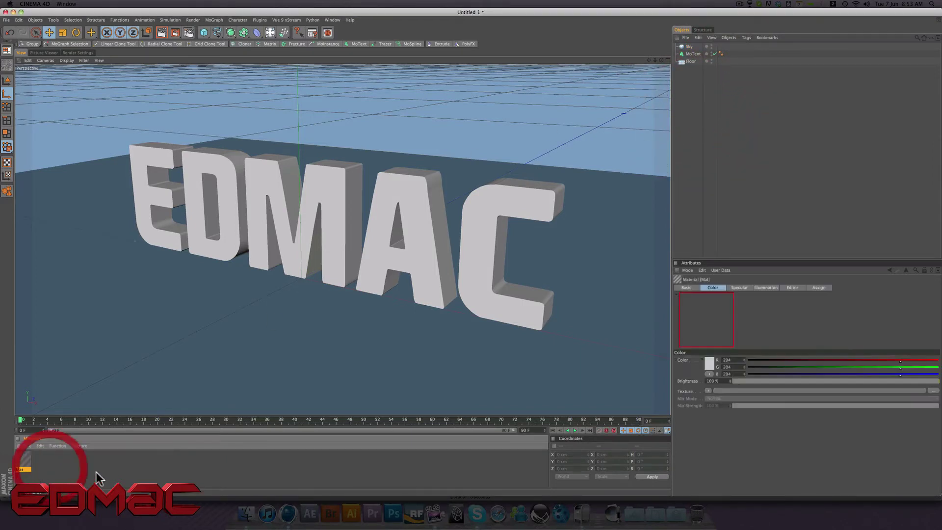
double_click(23, 462)
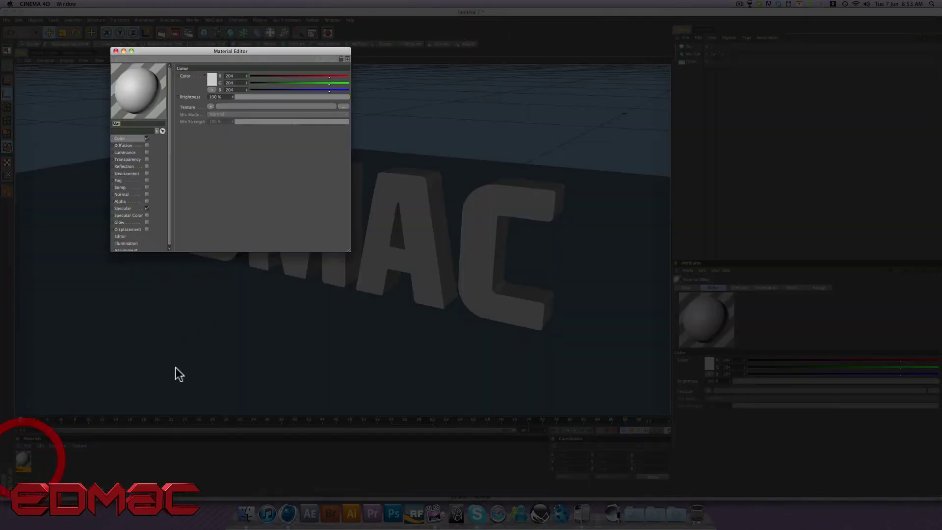
drag(239, 51, 810, 75)
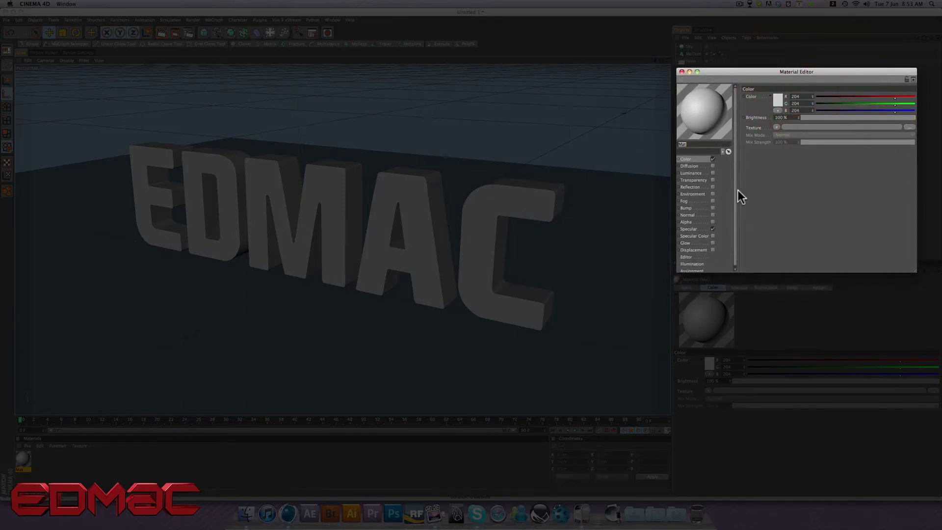
click(713, 229)
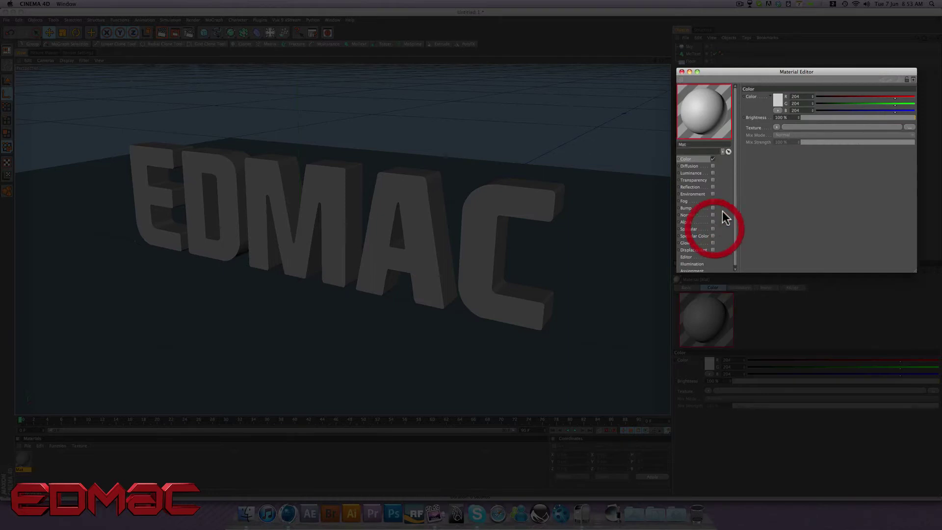
click(714, 158)
click(693, 173)
click(714, 173)
click(713, 172)
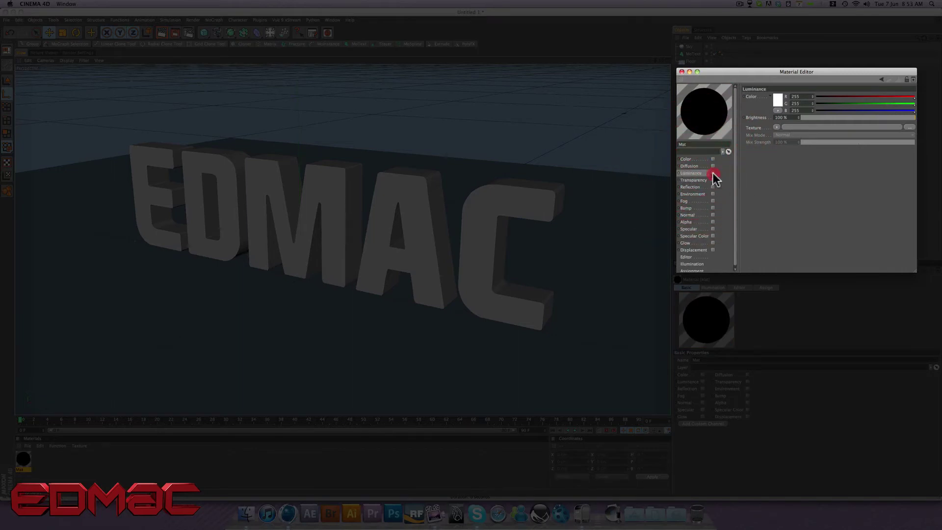
click(759, 128)
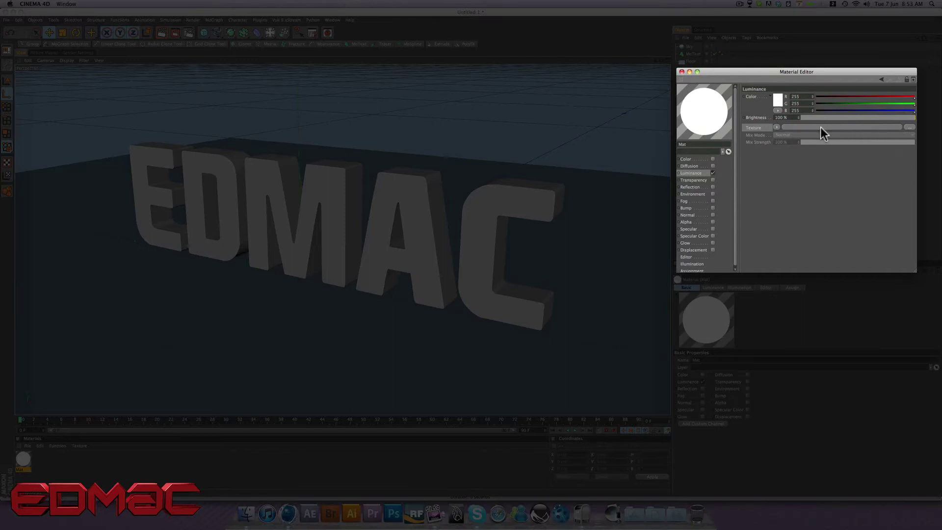
- Load N008_6000.hdr into the Luminance Texture slot, declining to copy it to the project
click(862, 128)
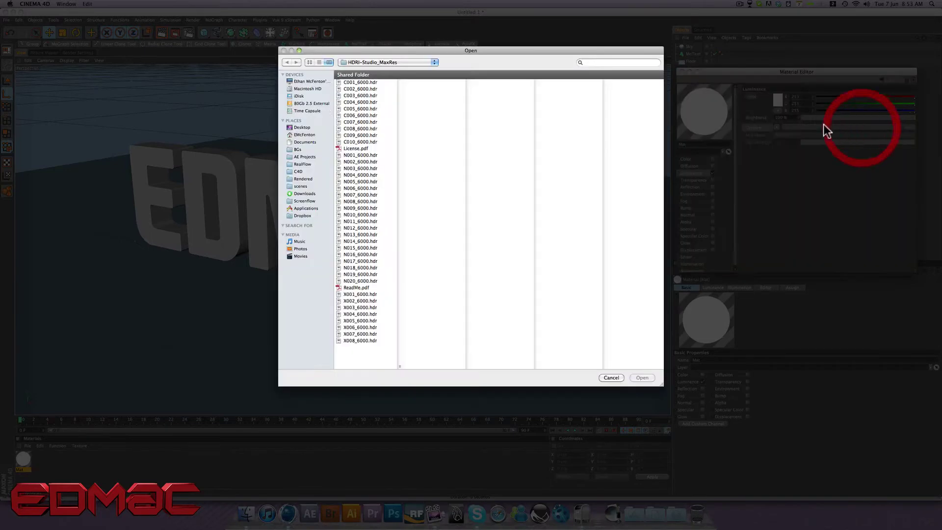
drag(520, 52, 475, 49)
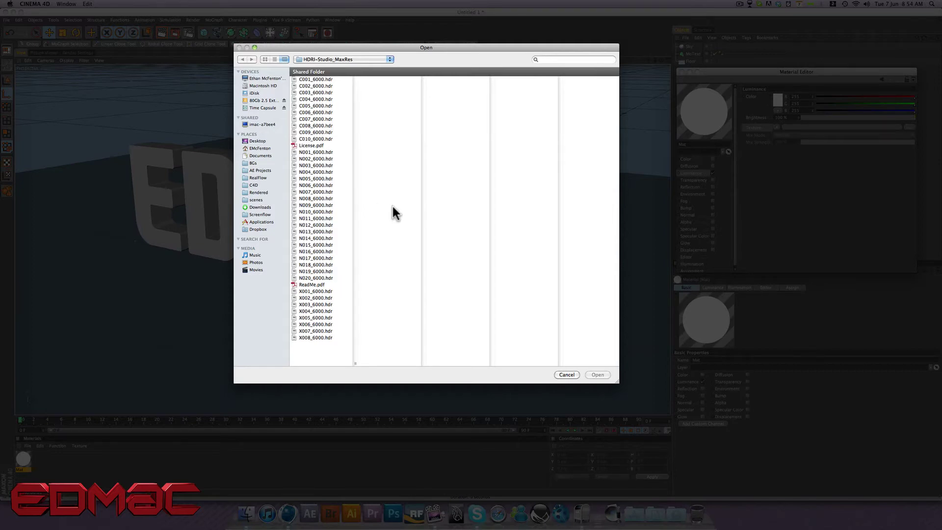
double_click(322, 198)
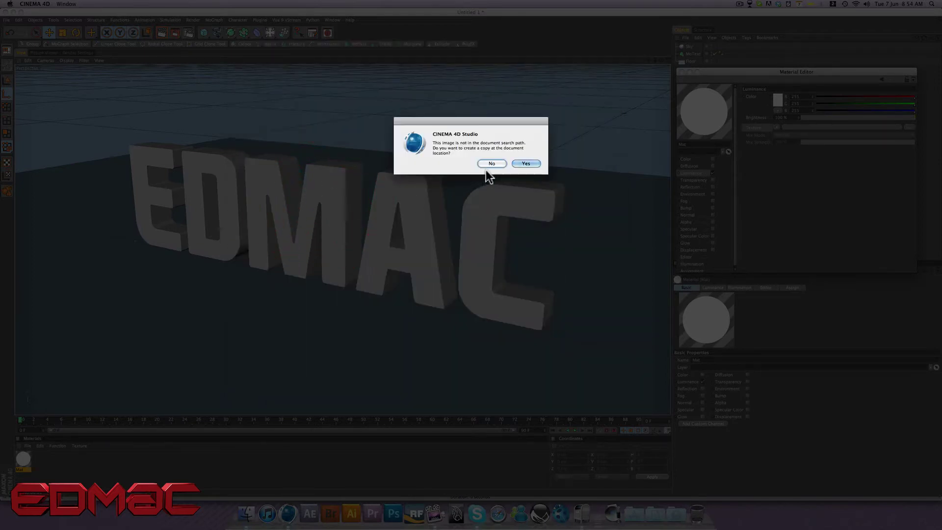
drag(455, 120, 402, 80)
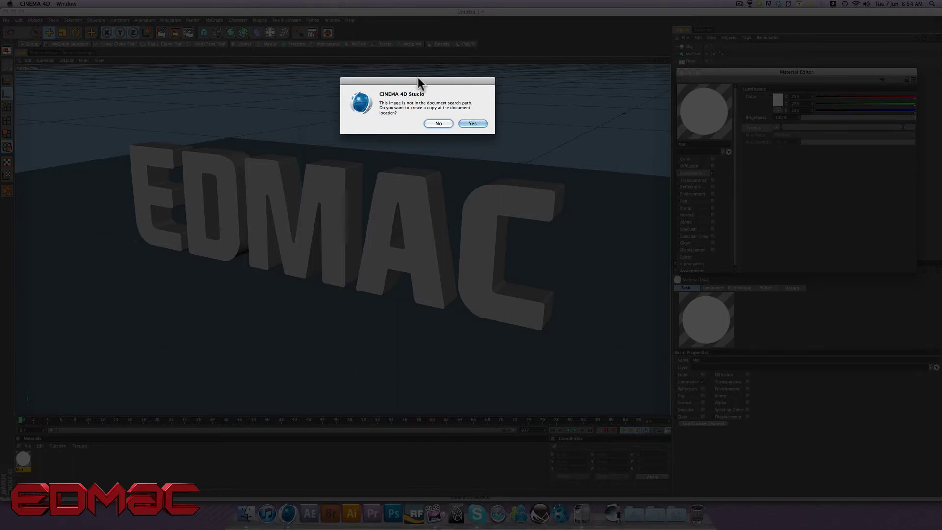
drag(418, 78, 419, 63)
click(446, 110)
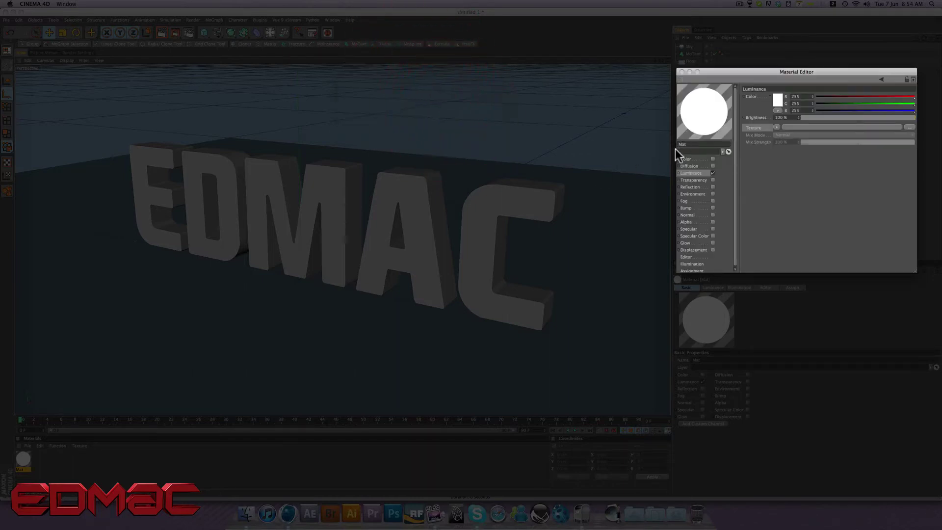
- In Mat's Luminance channel, drag Brightness to 0% and Mix Strength down to 19%
drag(729, 74, 689, 66)
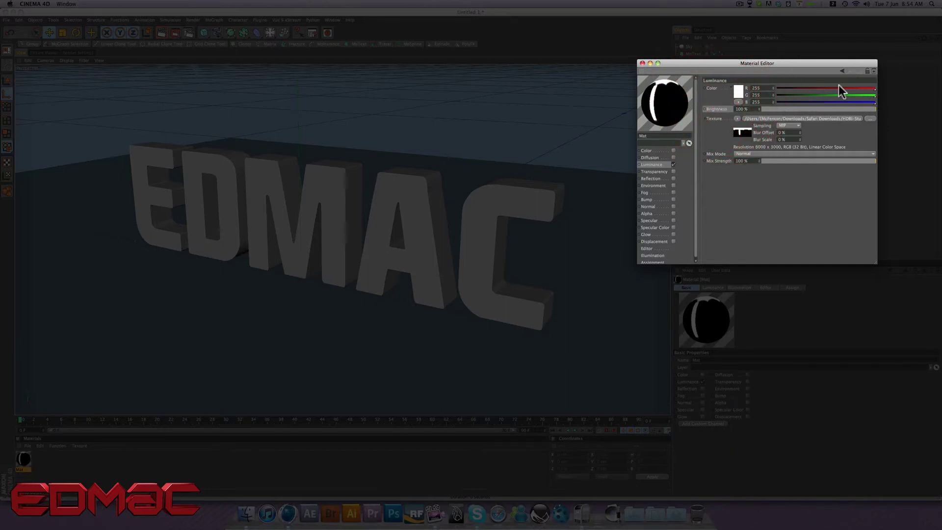
drag(783, 108, 681, 190)
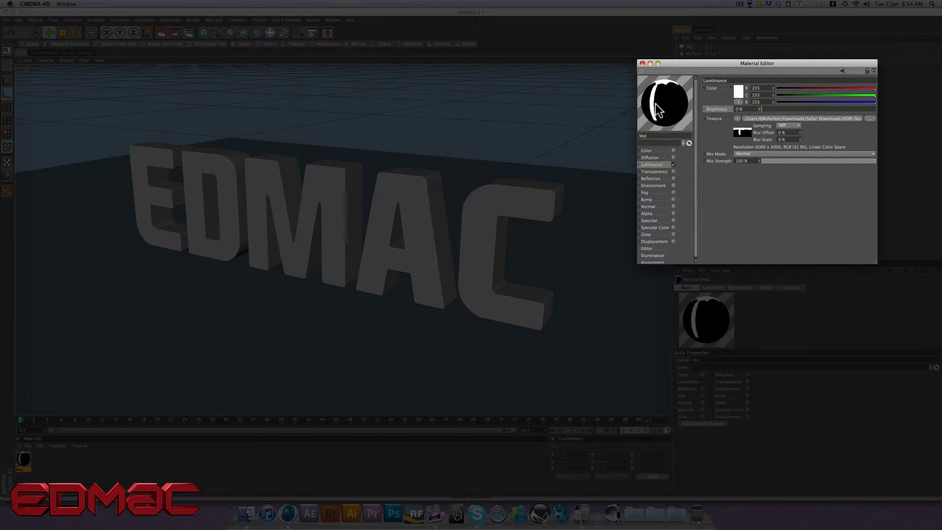
drag(687, 63, 677, 64)
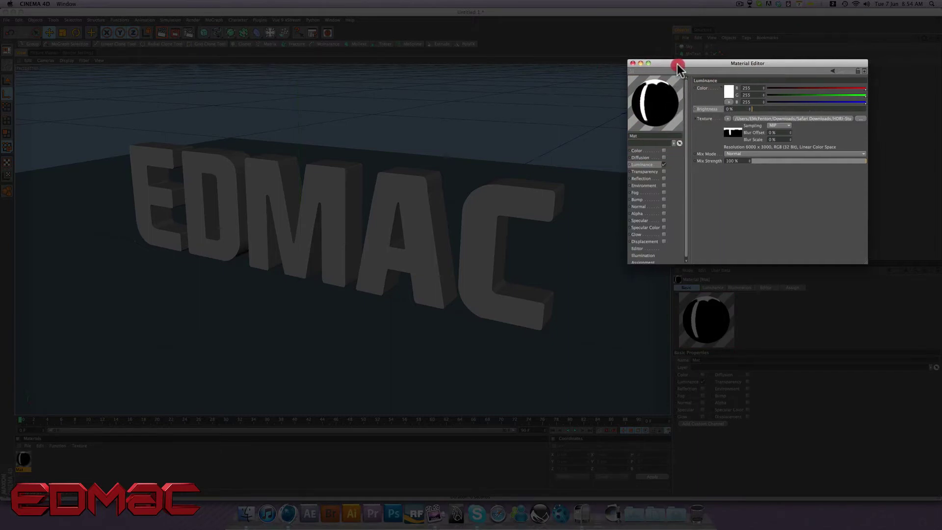
click(712, 160)
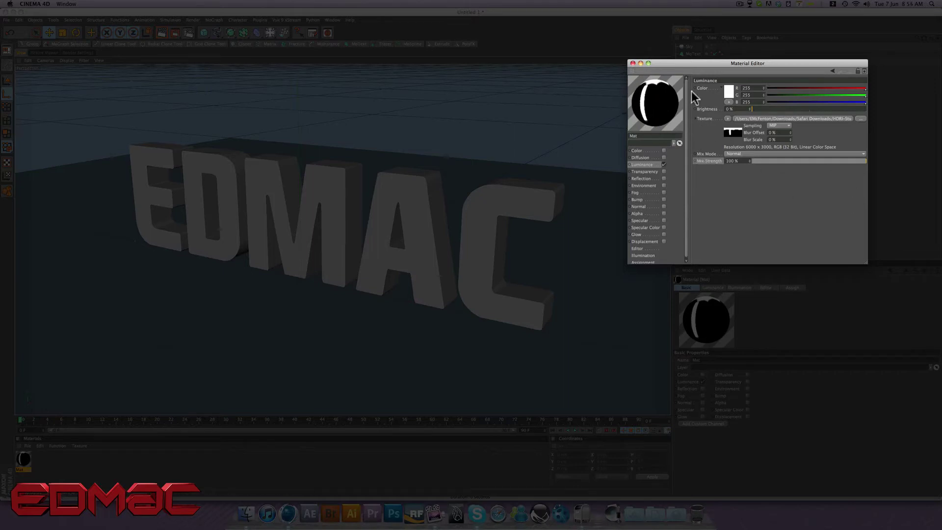
drag(847, 162, 759, 161)
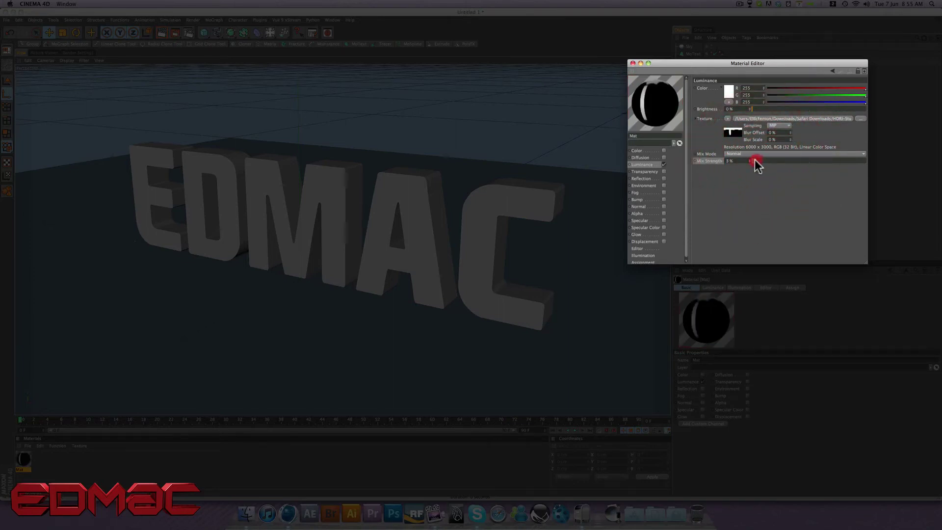
drag(755, 160, 754, 160)
drag(700, 69, 785, 152)
- Apply the HDR material Mat to the Sky object and preview a render
click(858, 244)
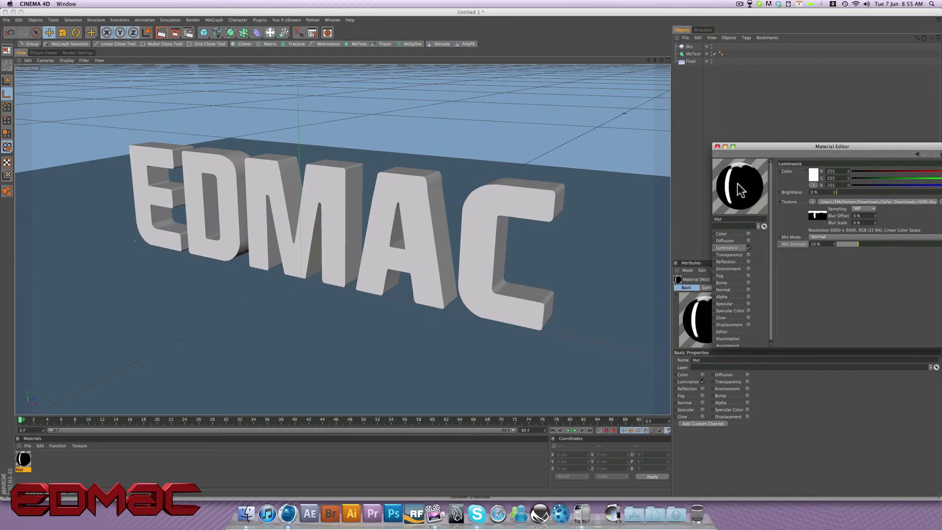
drag(731, 189, 706, 46)
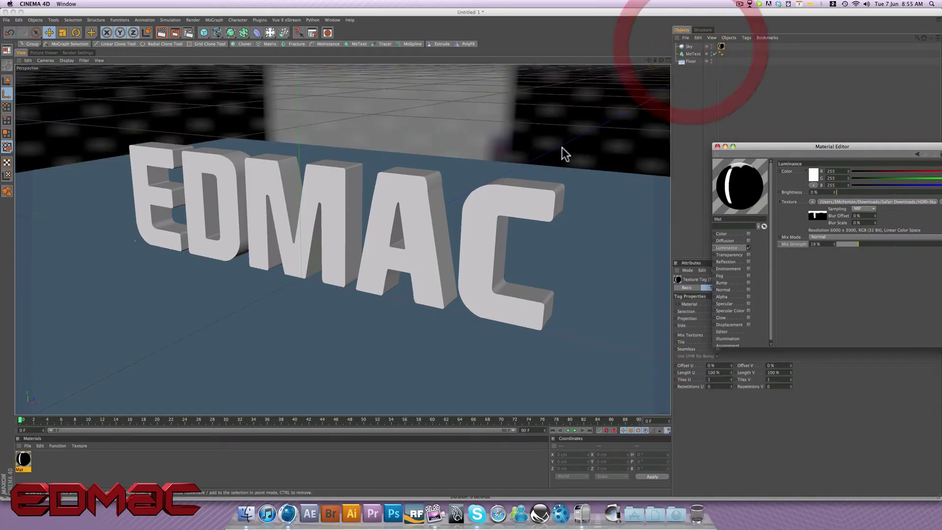
click(158, 33)
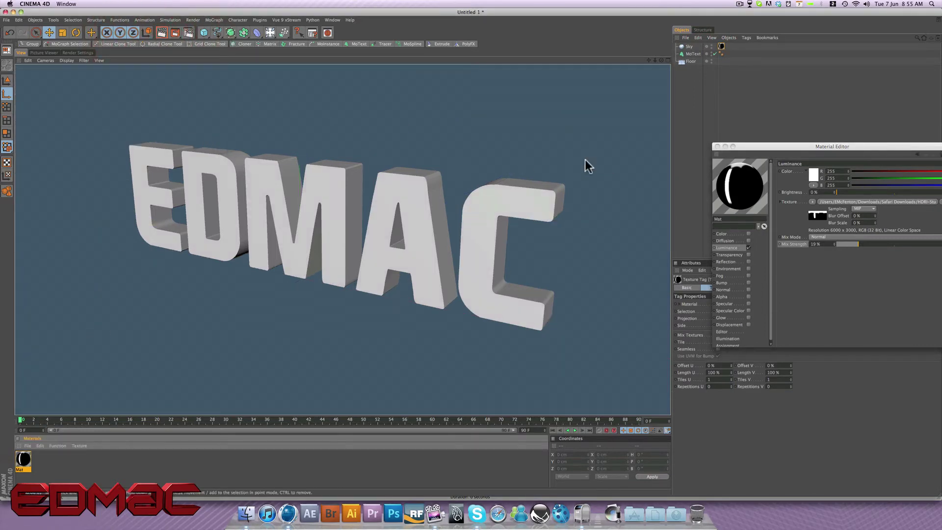
drag(758, 146, 732, 77)
click(692, 75)
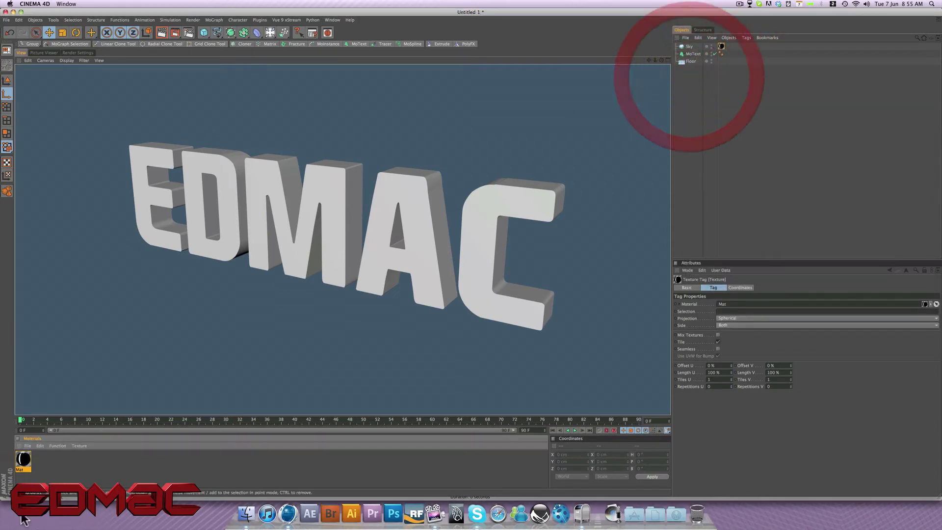
- Create Mat.1 with Reflection at 30%, apply it to the EDMAC text, and render
double_click(45, 461)
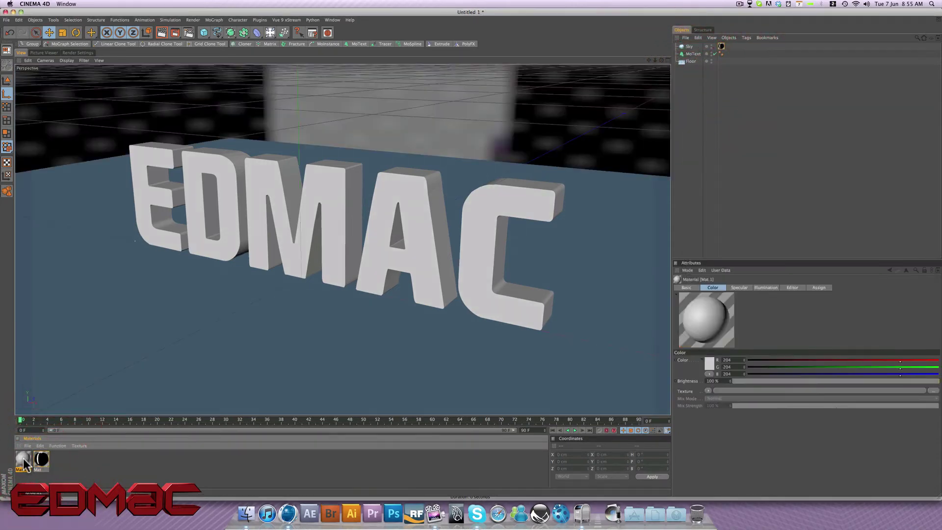
double_click(23, 461)
drag(250, 54, 666, 68)
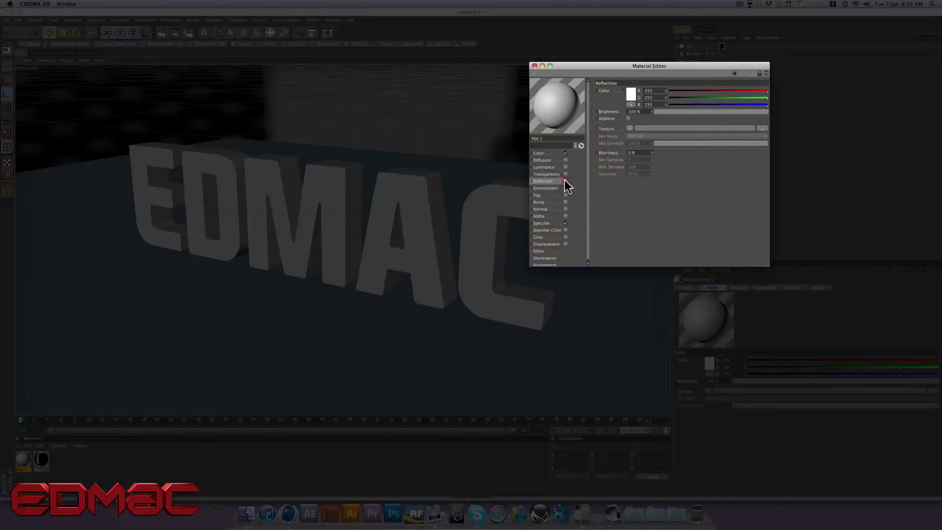
click(566, 181)
click(689, 111)
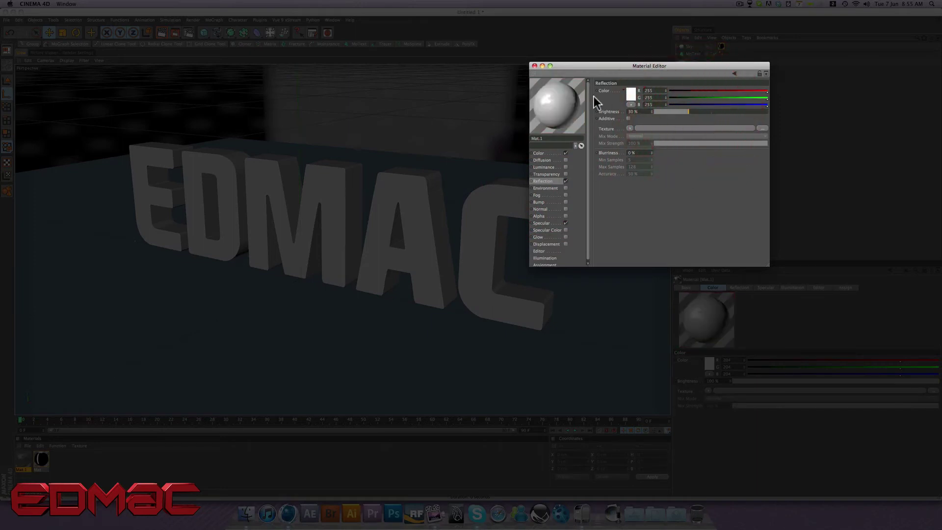
drag(567, 101, 501, 170)
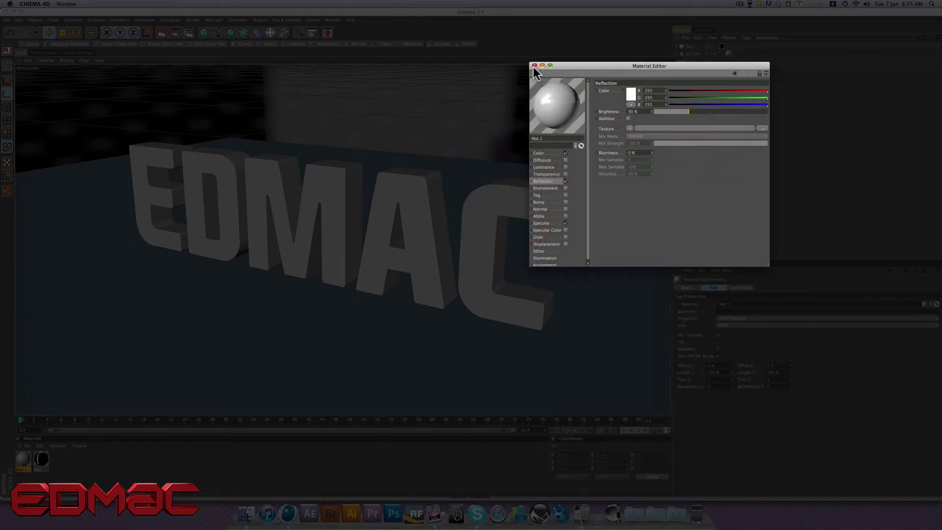
click(534, 66)
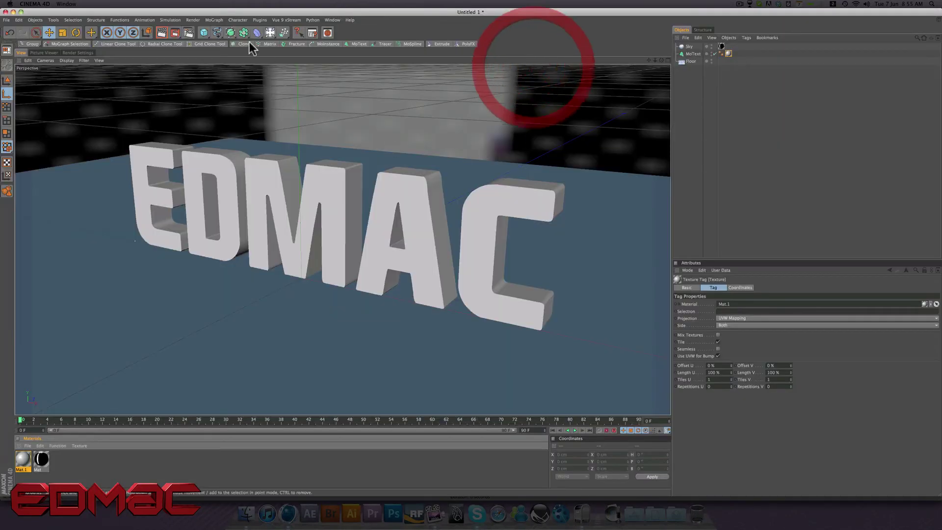
click(161, 33)
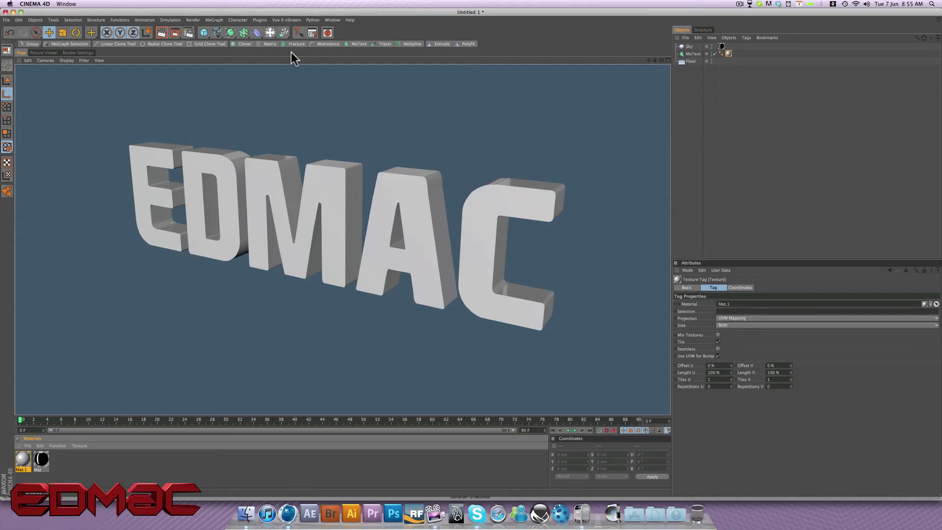
- Add Global Illumination with Stochastic Samples Low and Record Density Preview
click(77, 53)
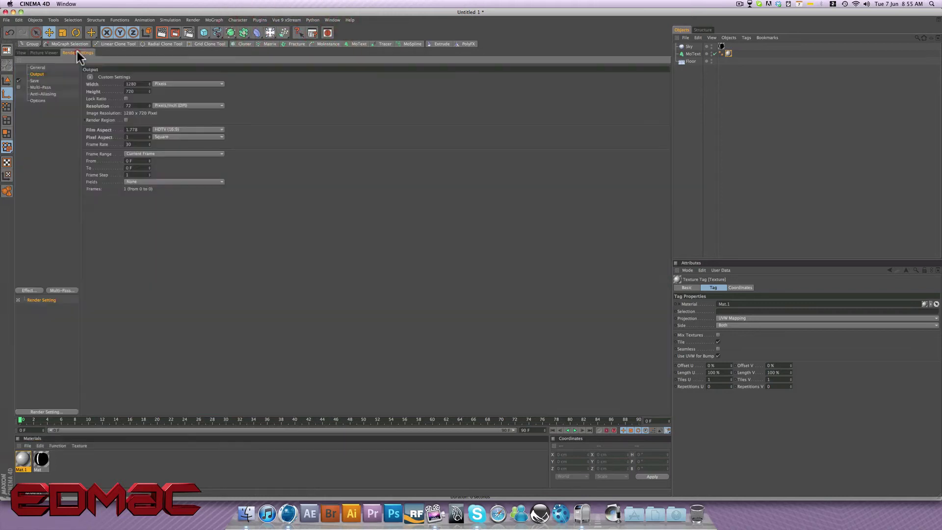
click(29, 290)
click(80, 386)
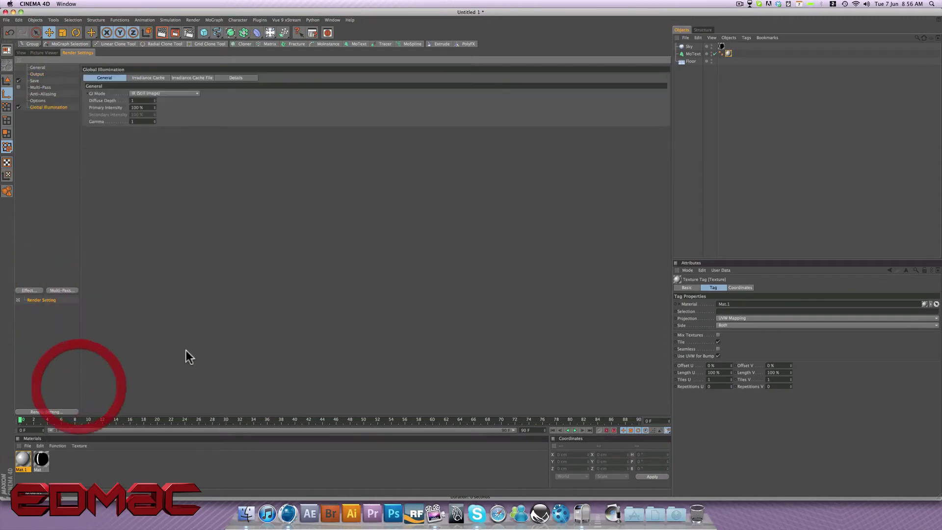
click(134, 77)
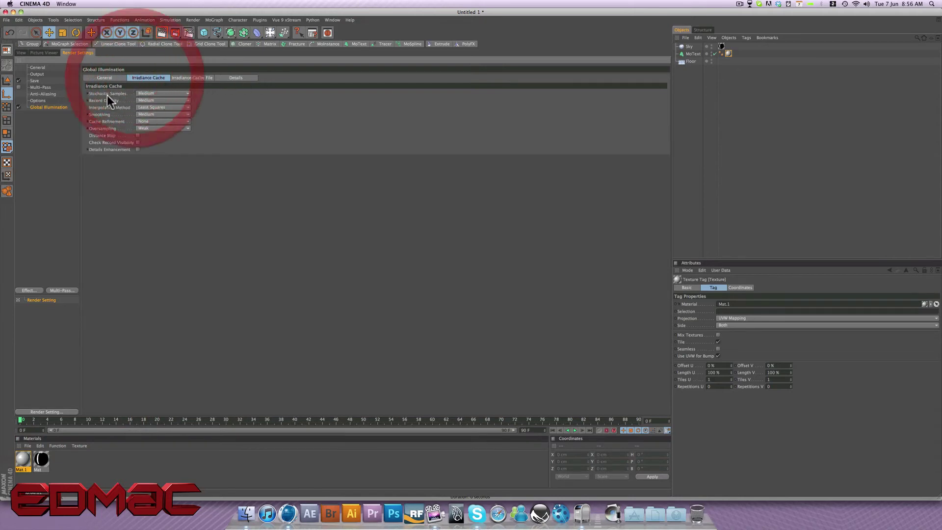
click(140, 94)
click(145, 114)
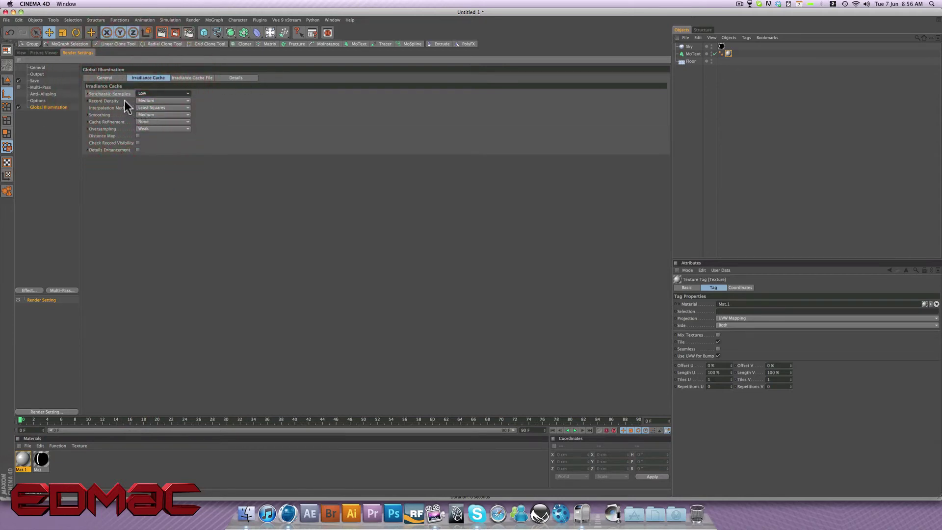
click(145, 101)
click(163, 117)
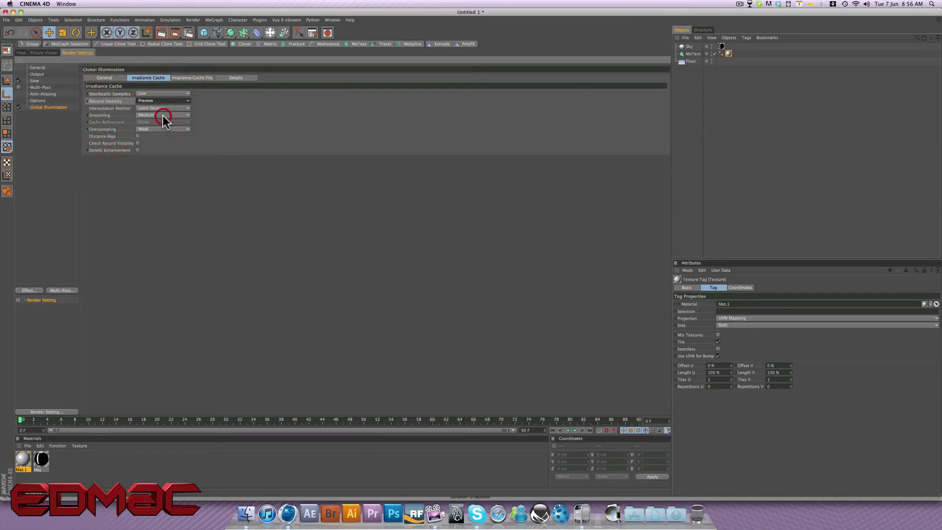
- Render the viewport preview, then select the Sky and its material tag and deselect all
click(21, 52)
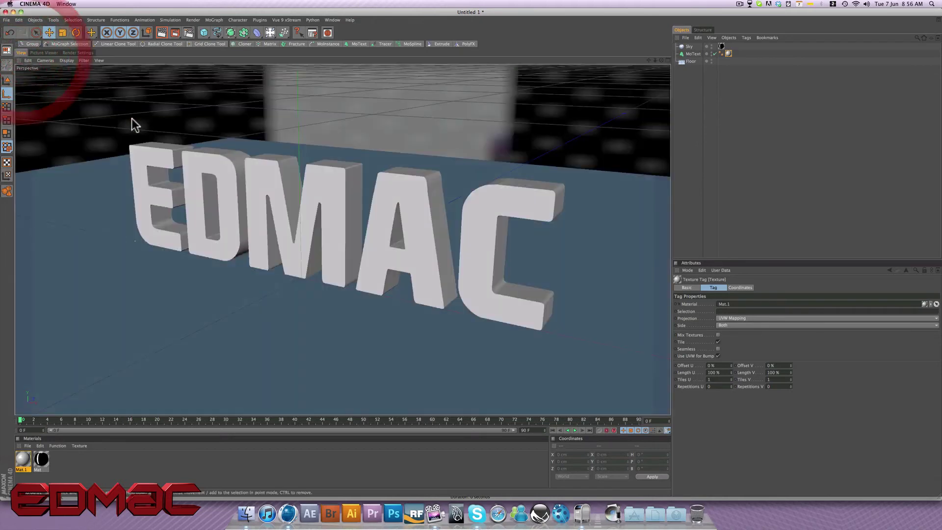
click(160, 30)
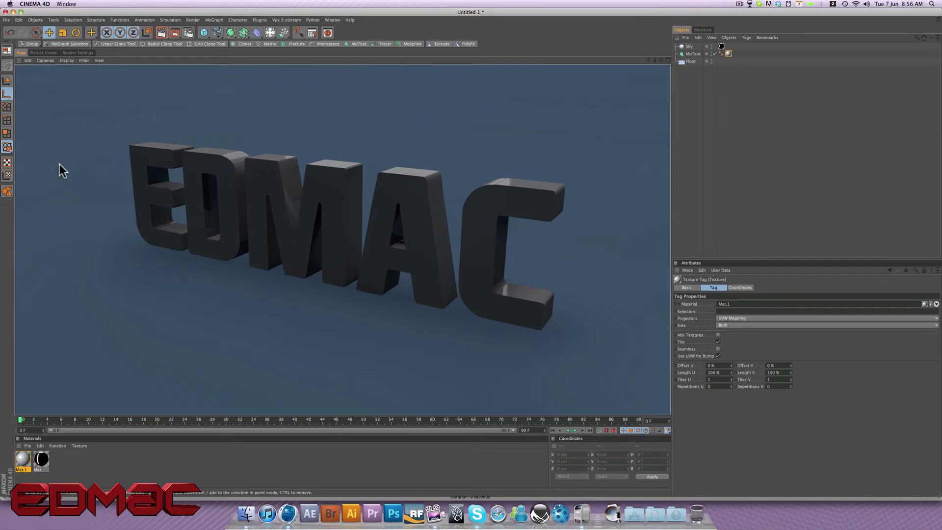
click(689, 47)
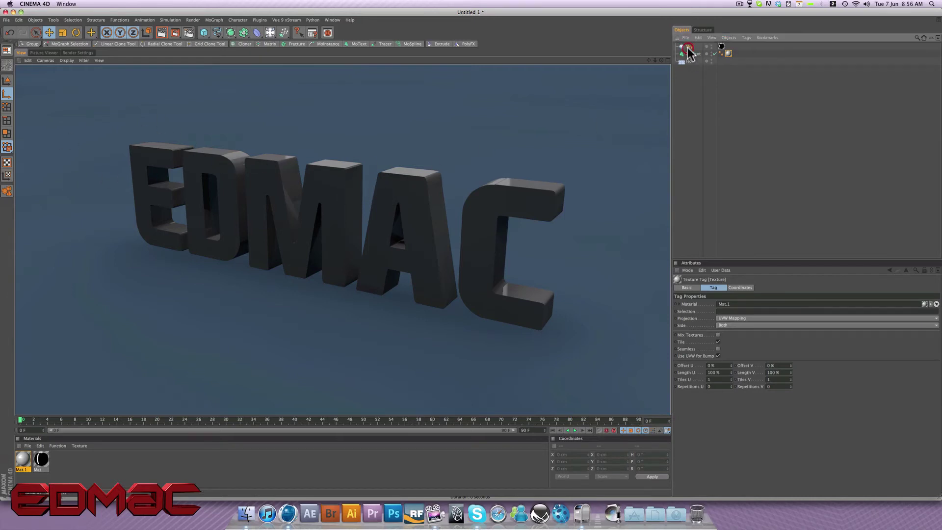
click(721, 46)
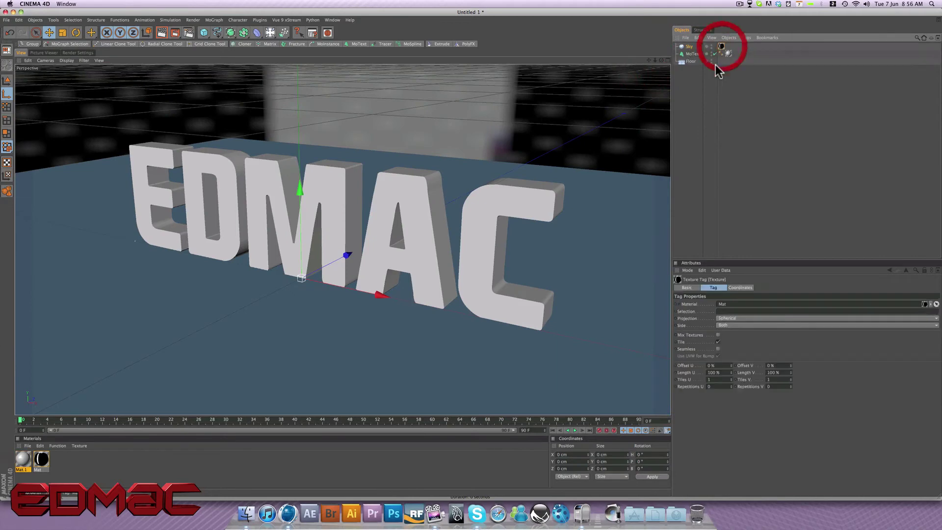
click(698, 101)
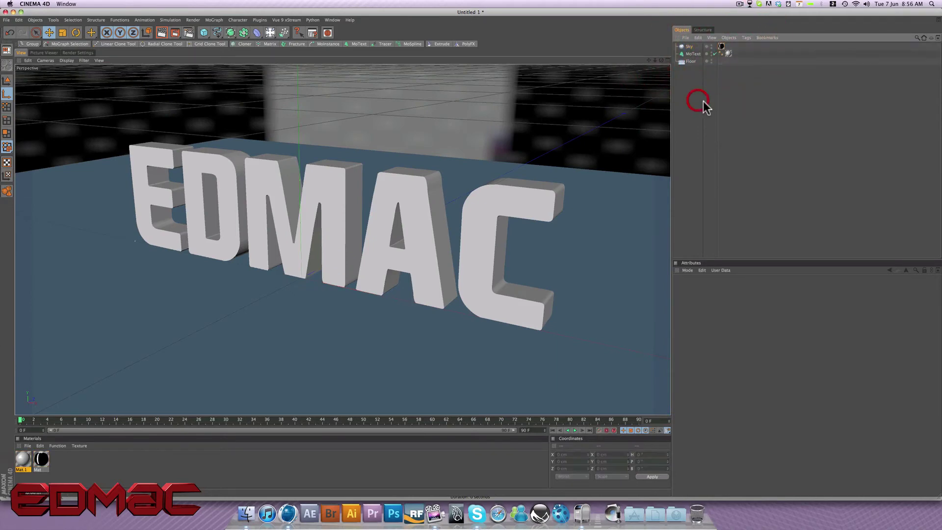
- Raise Mat's luminance texture Mix Strength to 99% and render the brighter scene
double_click(42, 458)
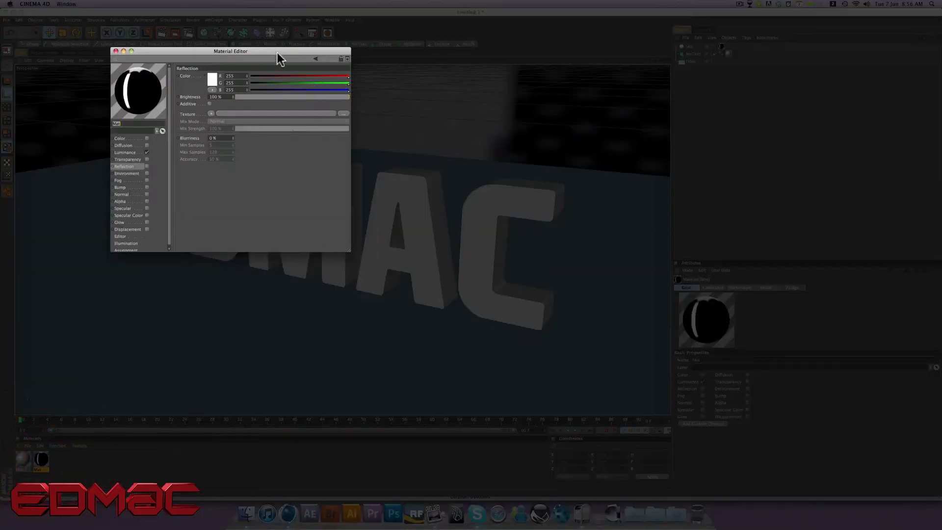
drag(277, 52, 837, 57)
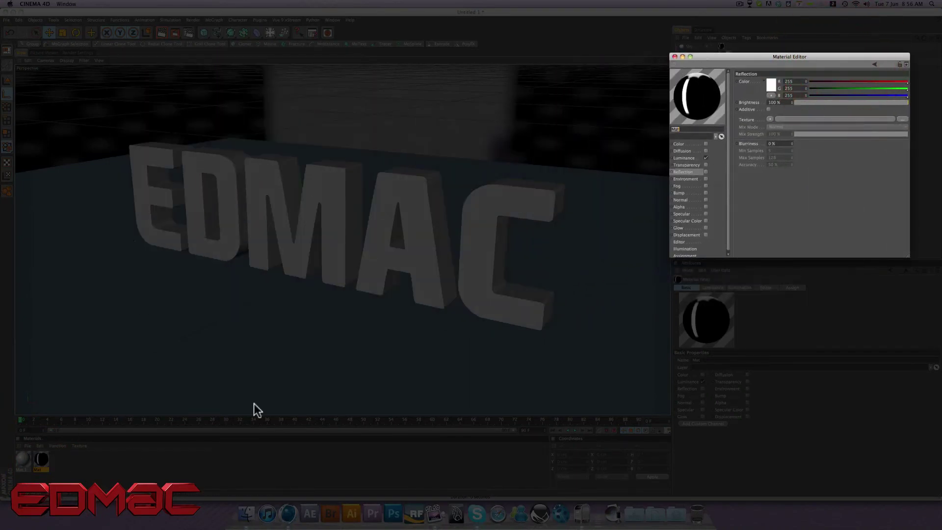
click(683, 157)
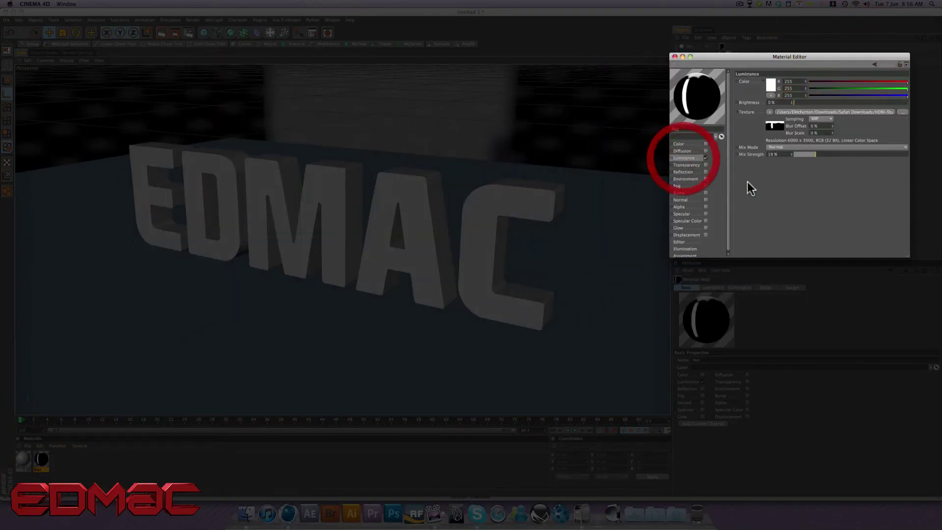
click(746, 153)
click(824, 155)
drag(901, 155, 907, 155)
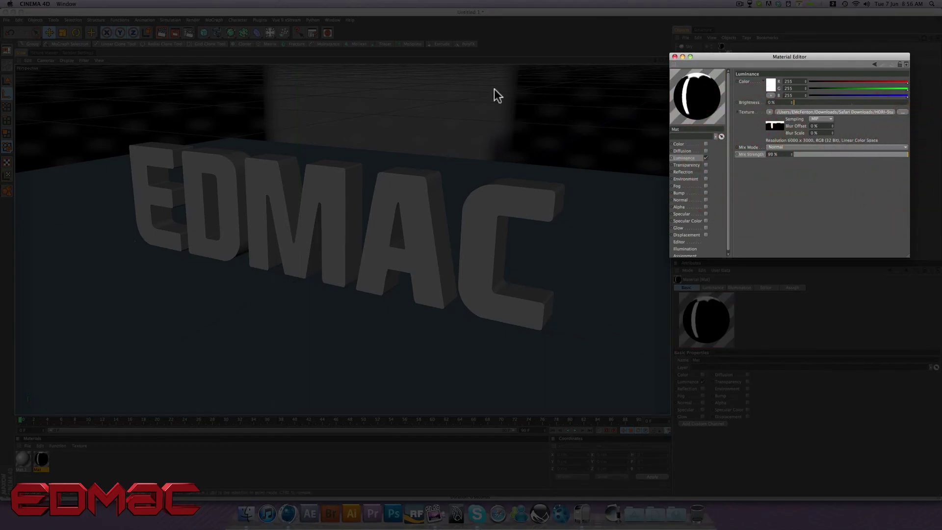
click(161, 33)
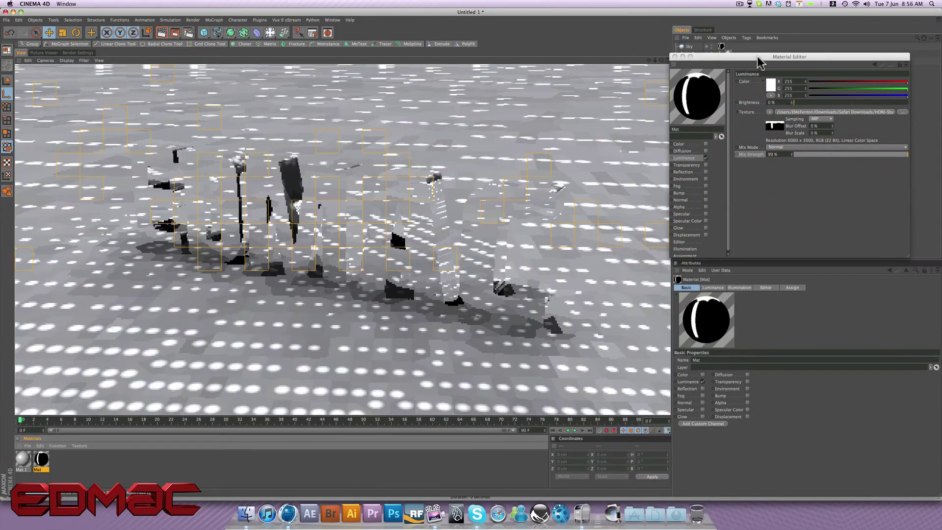
drag(758, 60, 795, 51)
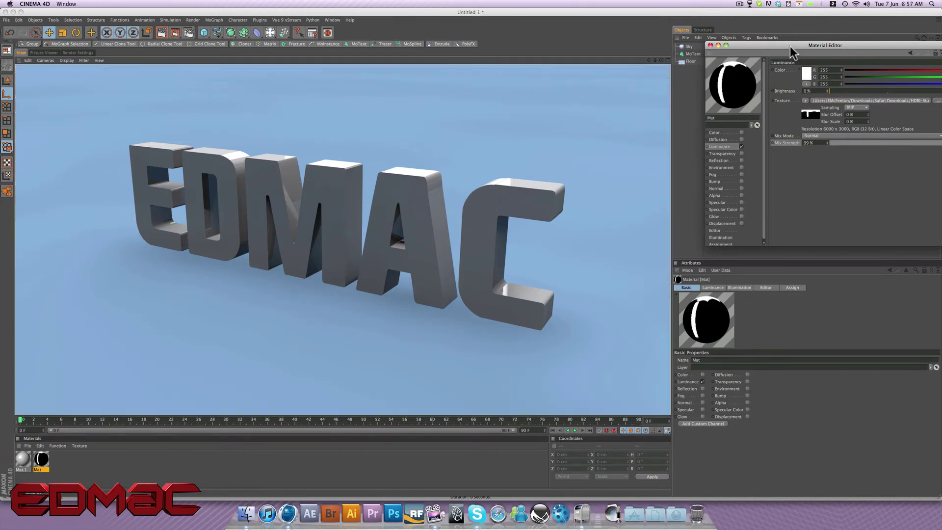
drag(791, 46, 771, 49)
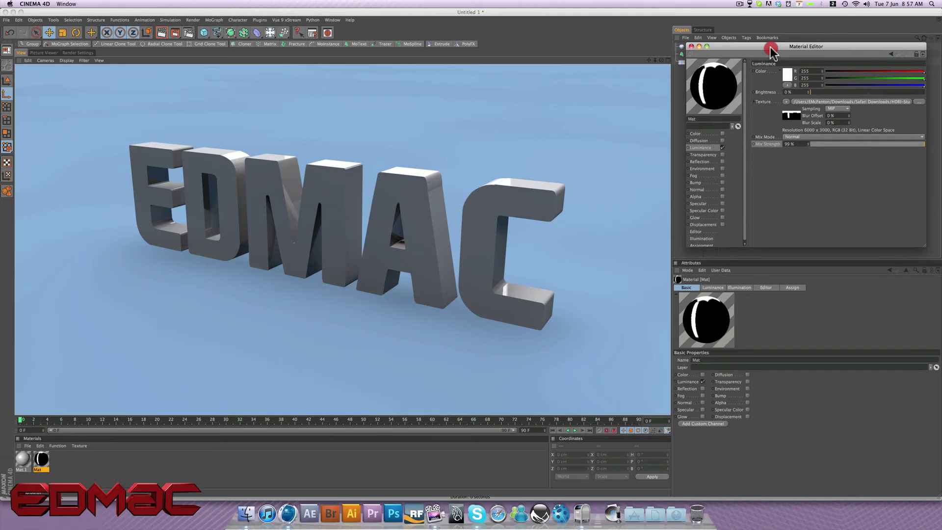
drag(771, 48, 769, 48)
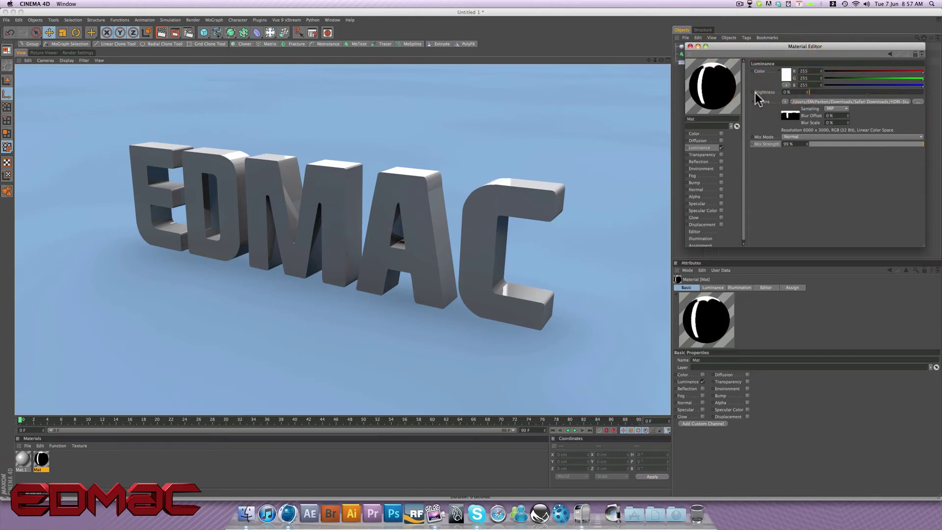
- Load X001_6000.hdr as the luminance texture without copying it to the project
click(701, 148)
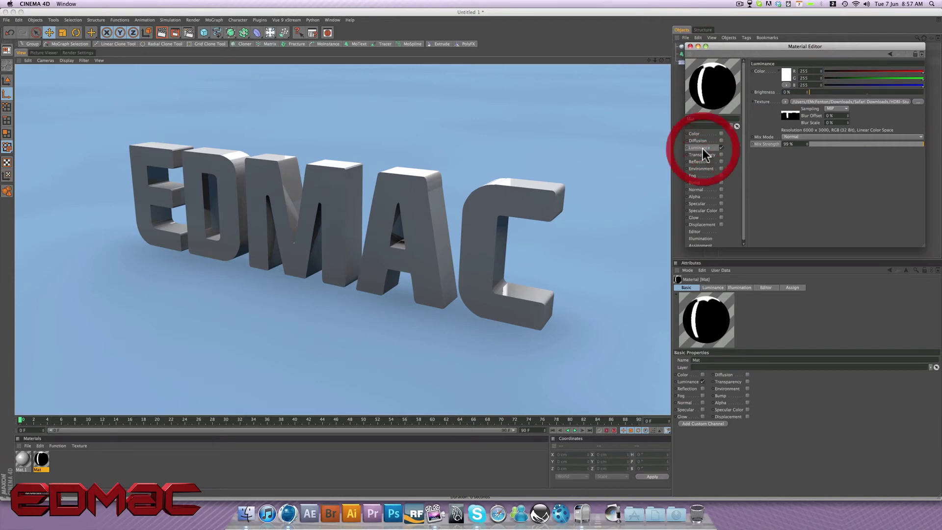
click(917, 101)
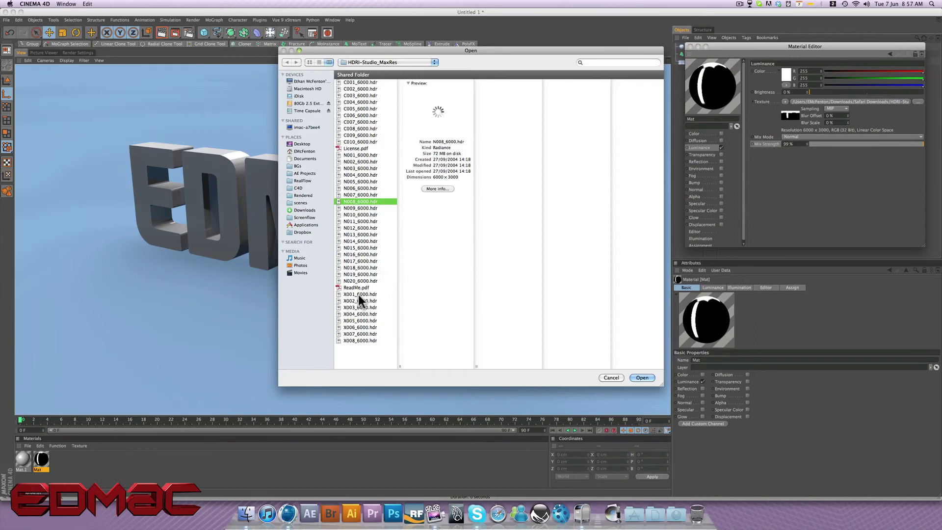
double_click(360, 294)
click(488, 166)
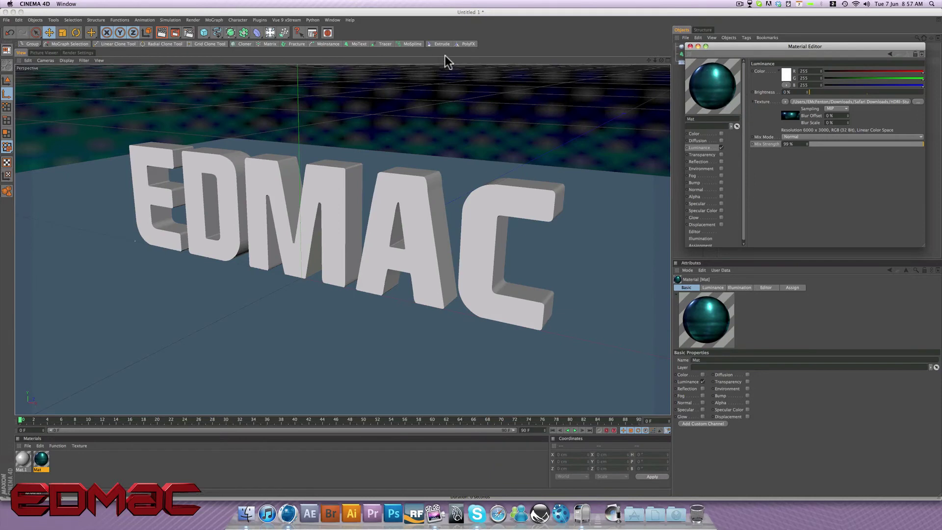
- Render, lower the luminance Mix Strength to 31%, and render again to compare
click(165, 34)
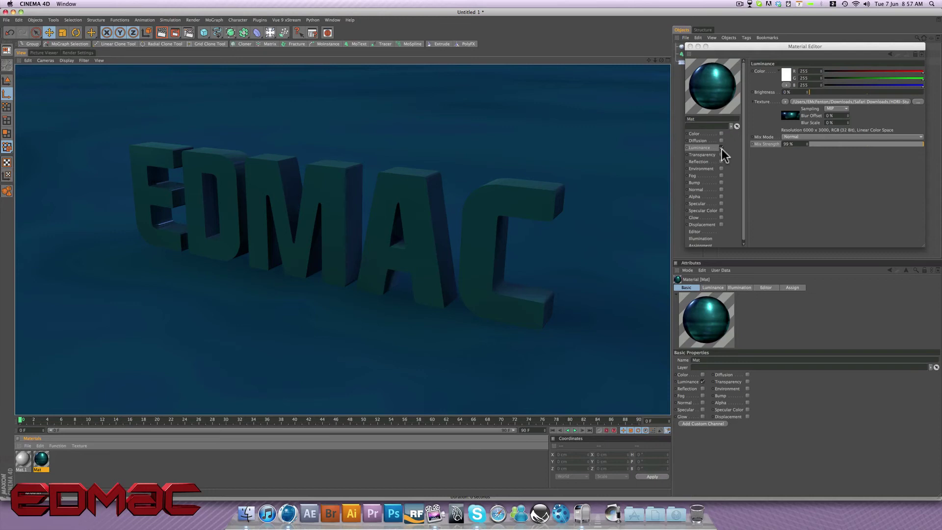
drag(892, 146, 841, 146)
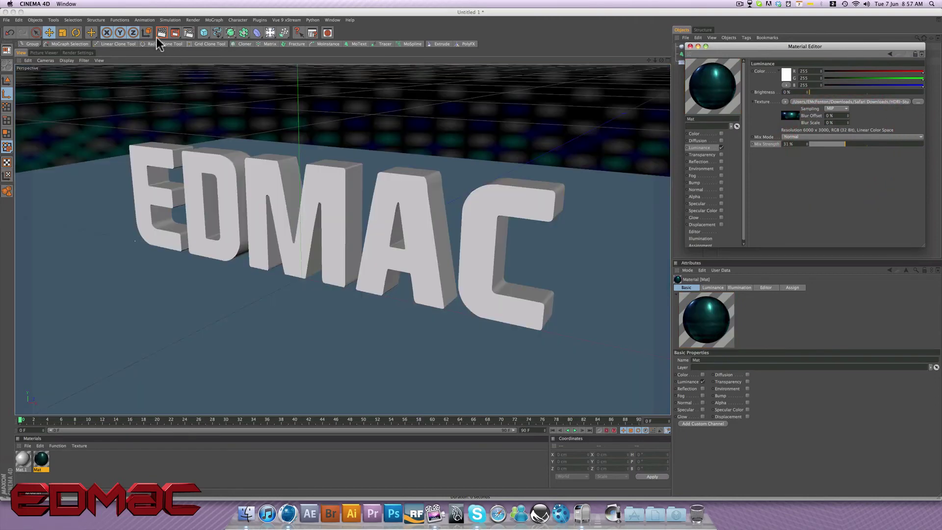
click(158, 34)
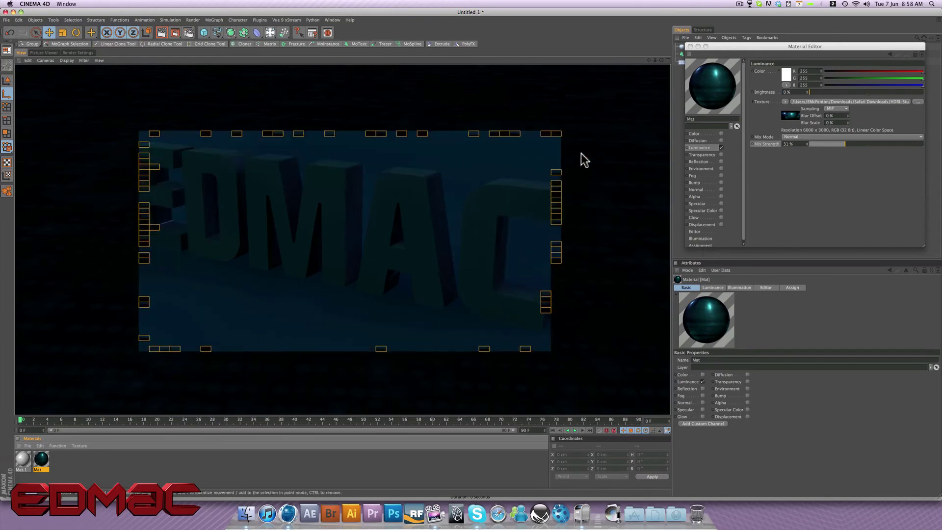
- Replace the luminance texture with another HDRI-Studio HDR file, without copying, and render
click(584, 159)
click(712, 147)
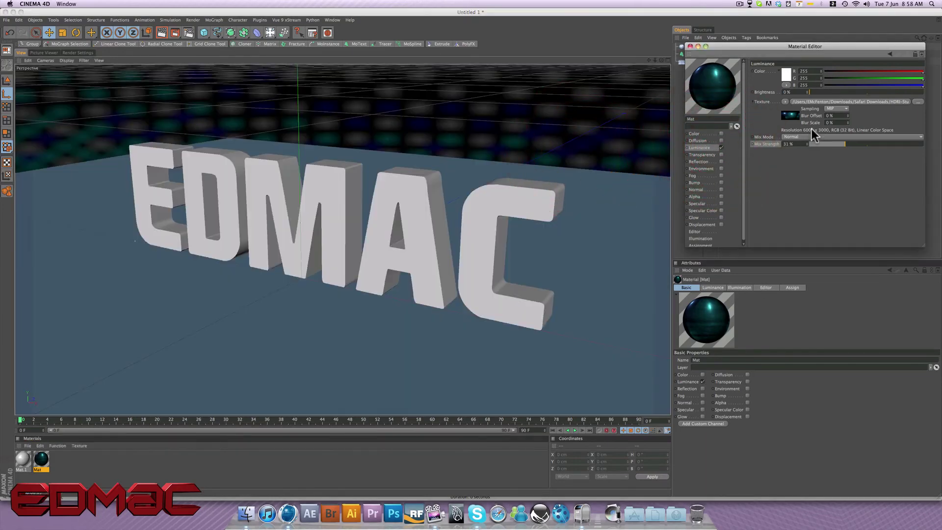
click(817, 102)
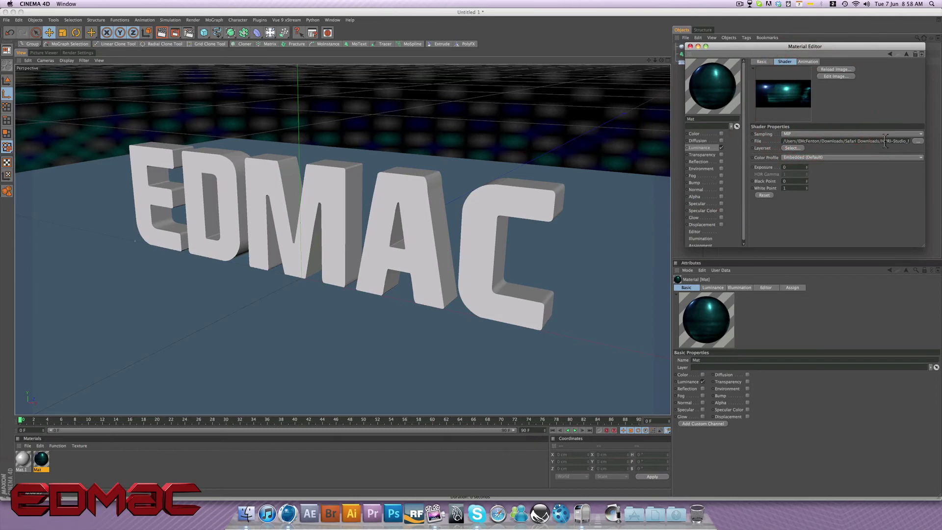
click(917, 141)
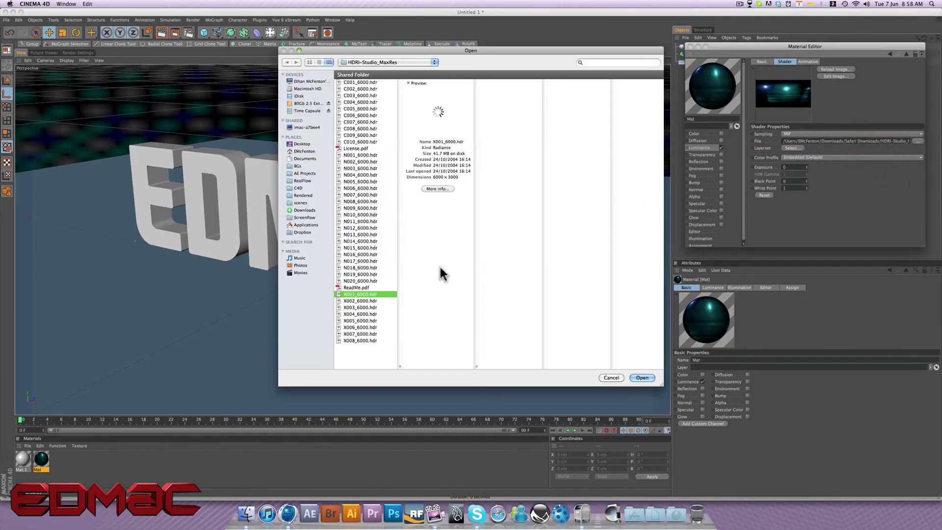
double_click(367, 308)
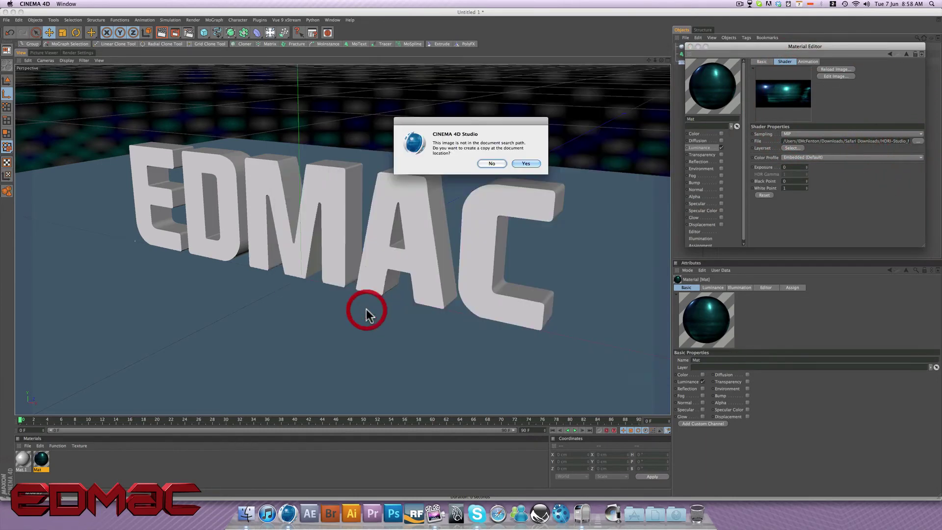
click(491, 164)
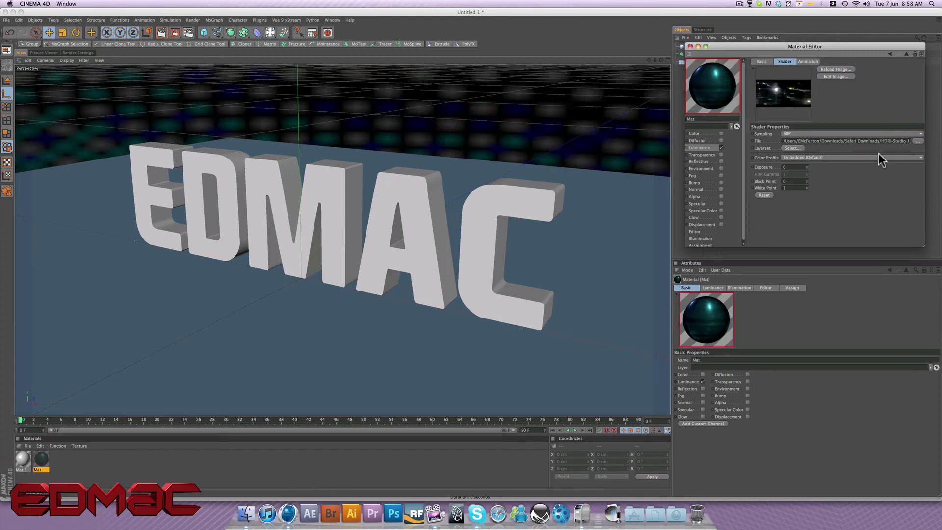
click(161, 32)
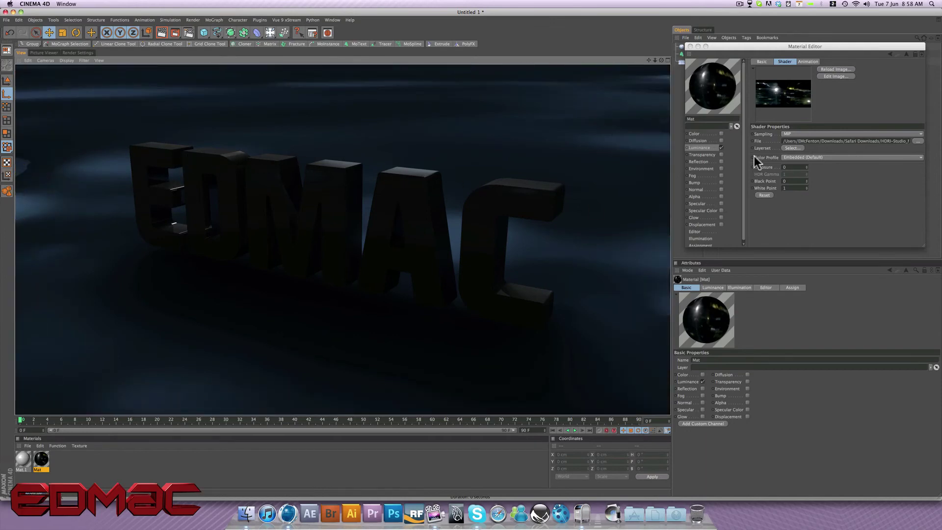
- Raise Mat's luminance mix strength to 100% and render to check the brighter sky
click(700, 147)
drag(815, 143, 927, 144)
click(346, 101)
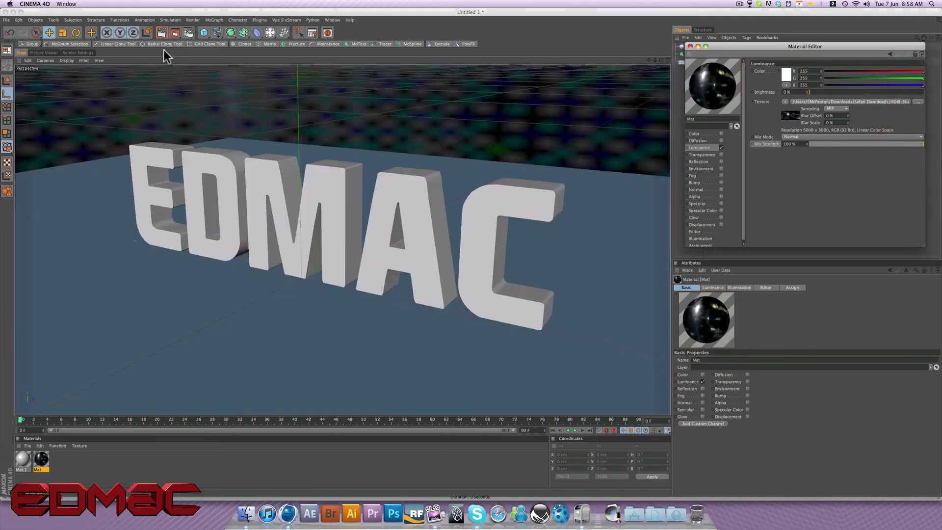
click(164, 32)
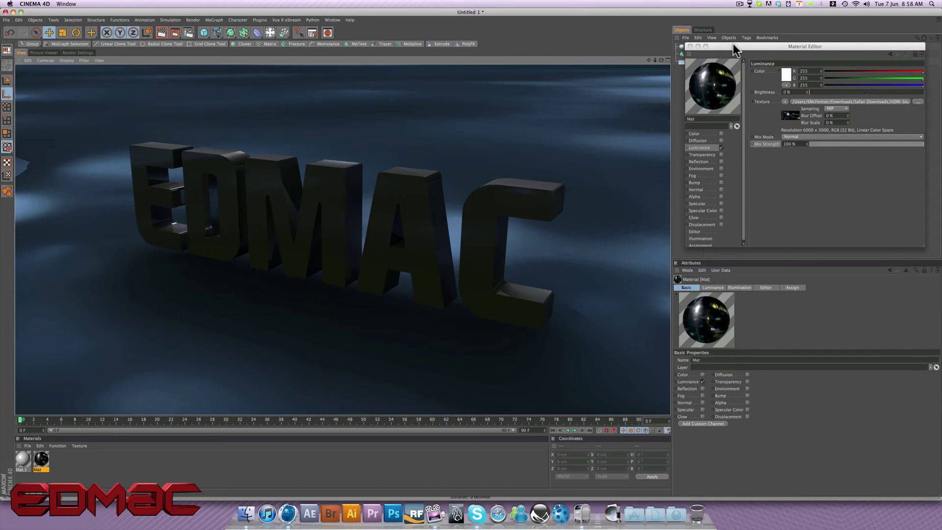
- Move the Material Editor aside, view the texture's image shader, then close the editor
drag(734, 45, 731, 68)
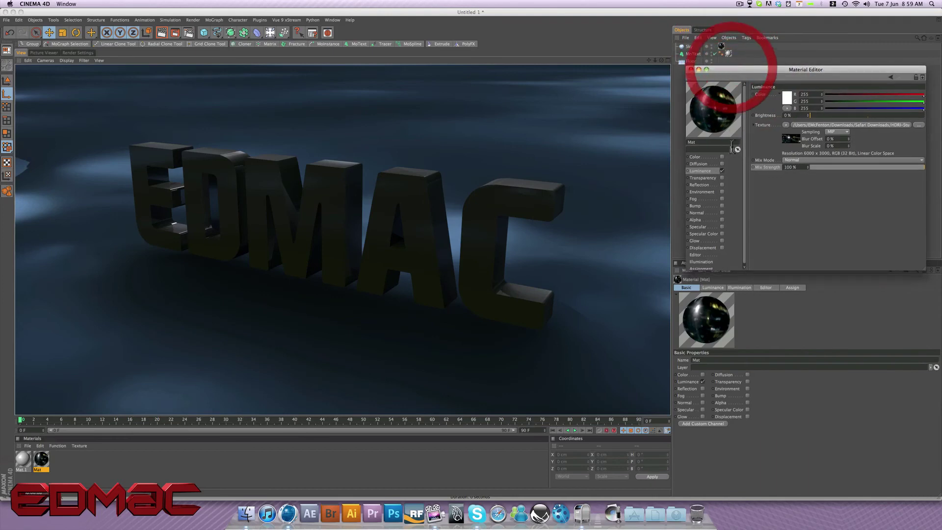
click(792, 138)
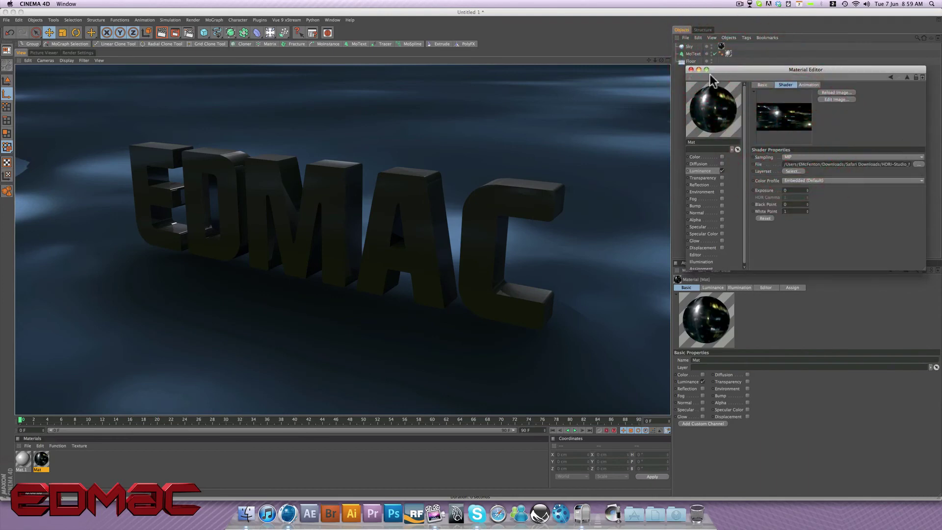
click(691, 69)
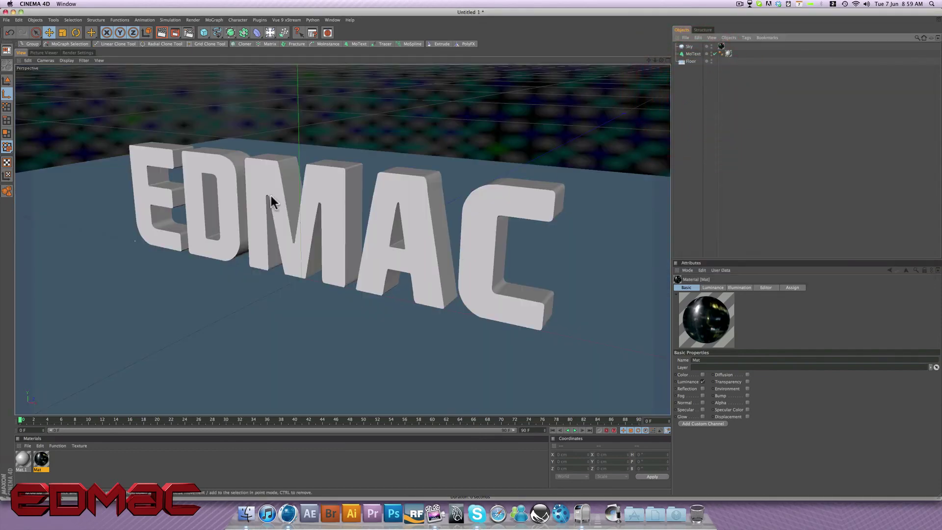
- Load the Prime HDRI preset material HDRI 007 through the Materials manager's File menu
click(27, 446)
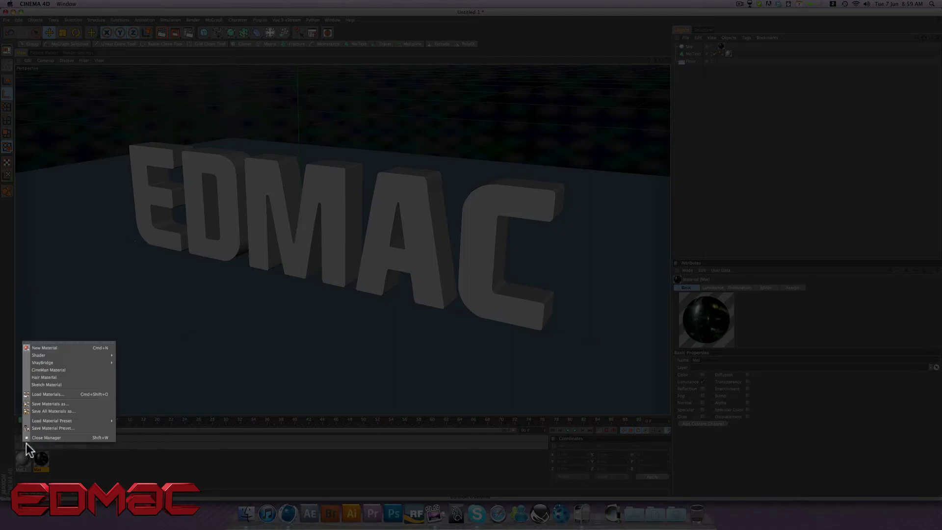
mouse_move(46, 424)
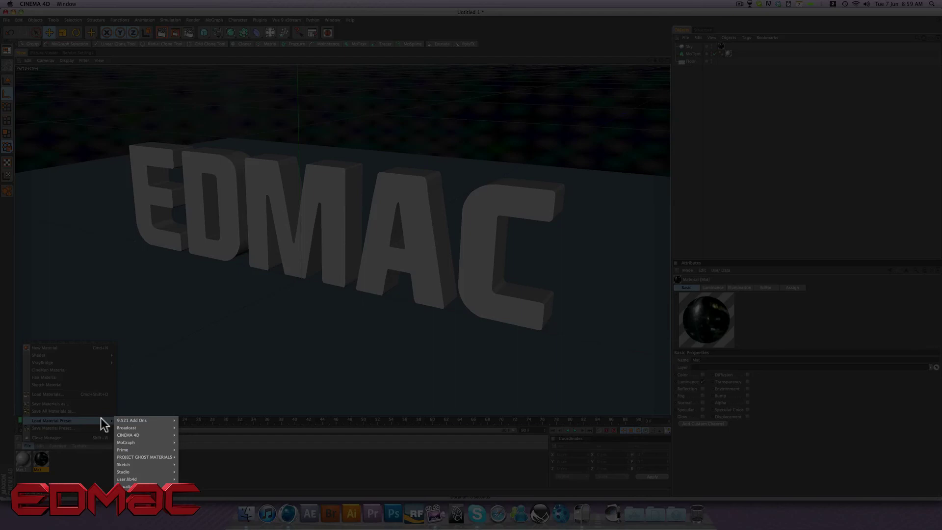
mouse_move(158, 449)
mouse_move(187, 449)
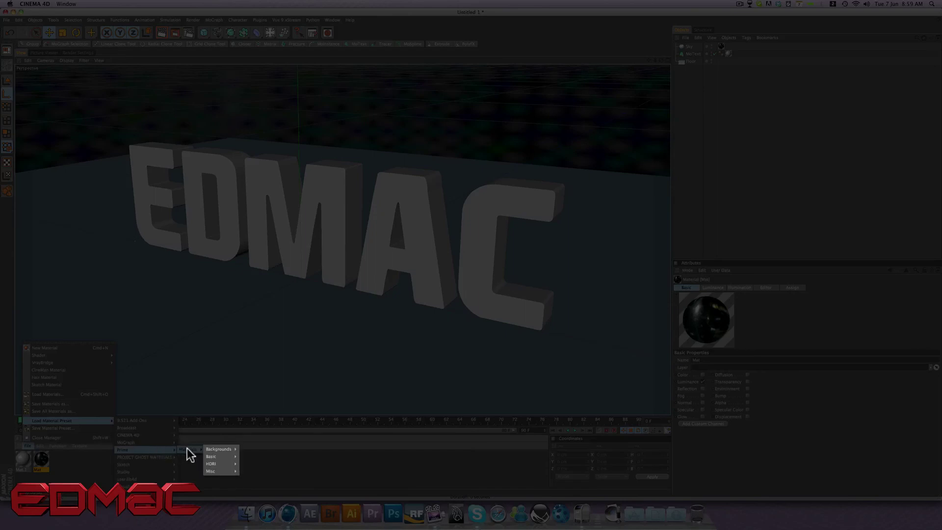
mouse_move(223, 464)
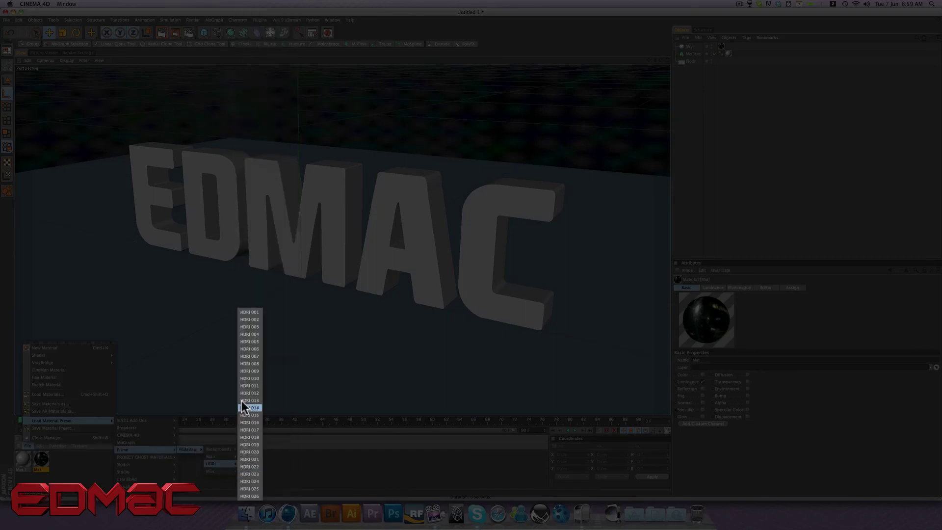
click(248, 357)
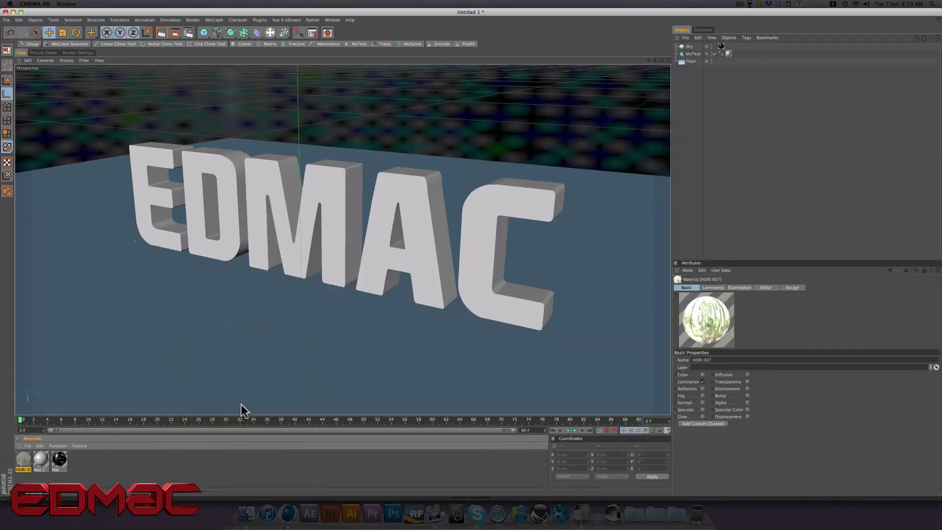
- Give HDRI 007 0% luminance brightness and 20% mix strength, then drag it onto Sky
double_click(24, 459)
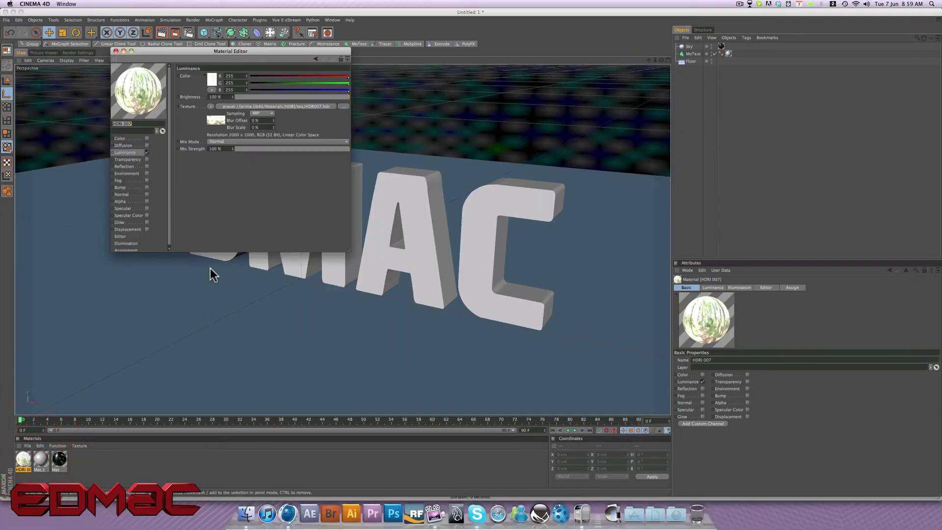
drag(256, 51, 653, 73)
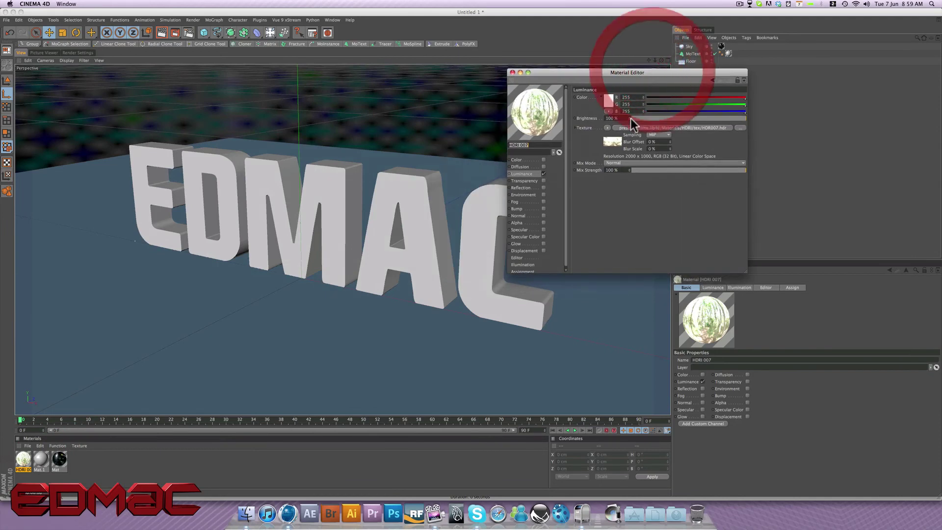
drag(652, 119, 616, 120)
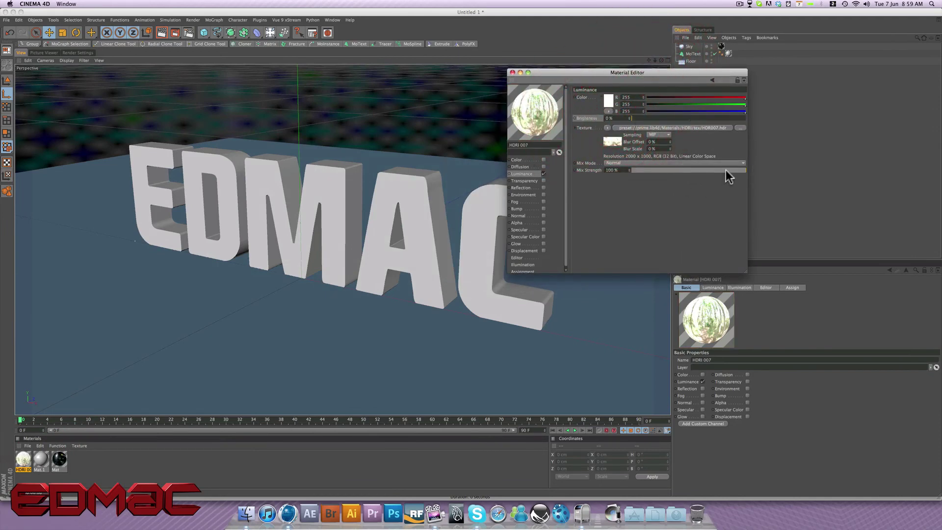
mouse_move(725, 170)
mouse_down()
mouse_move(694, 170)
mouse_move(744, 169)
mouse_up()
drag(639, 169, 636, 170)
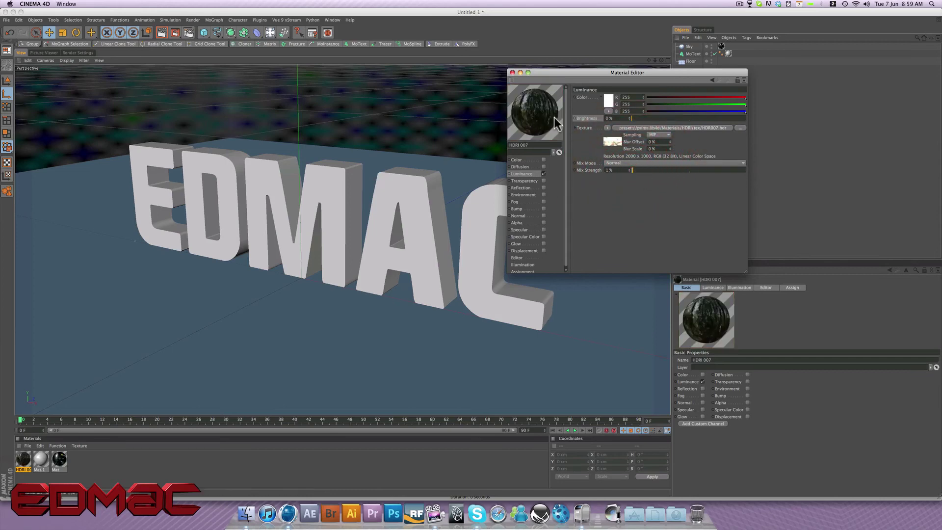
click(642, 118)
drag(628, 73, 707, 140)
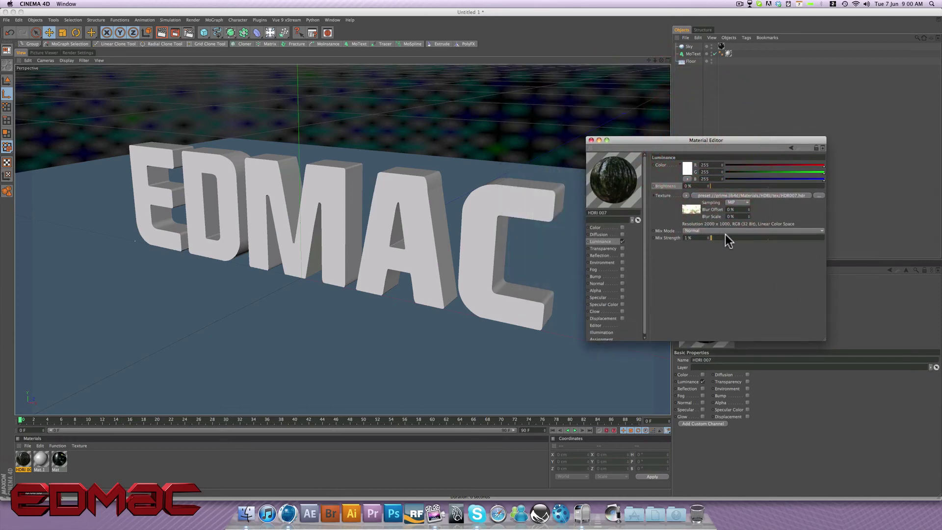
drag(725, 235, 732, 238)
drag(709, 141, 727, 163)
drag(647, 199, 720, 46)
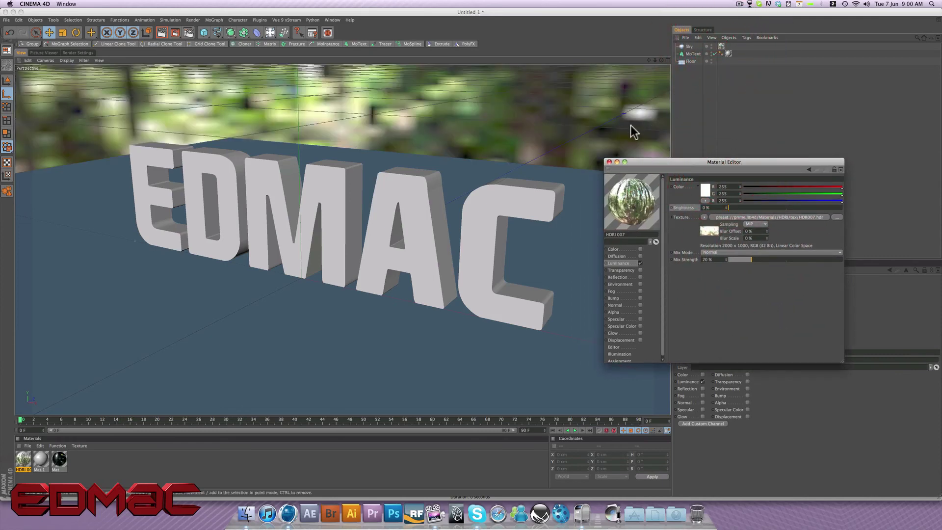
- Close the Material Editor and render the EDMAC text lit by the HDRI 007 sky
click(609, 162)
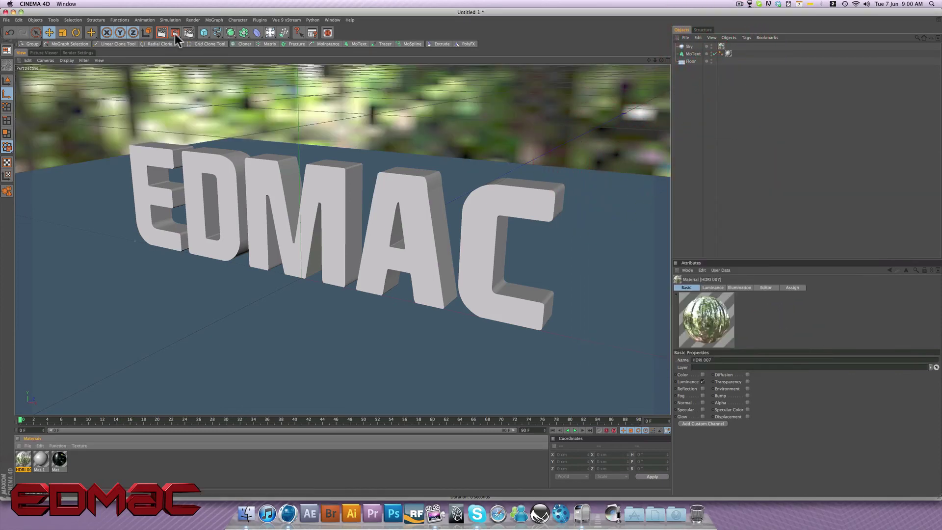
click(163, 31)
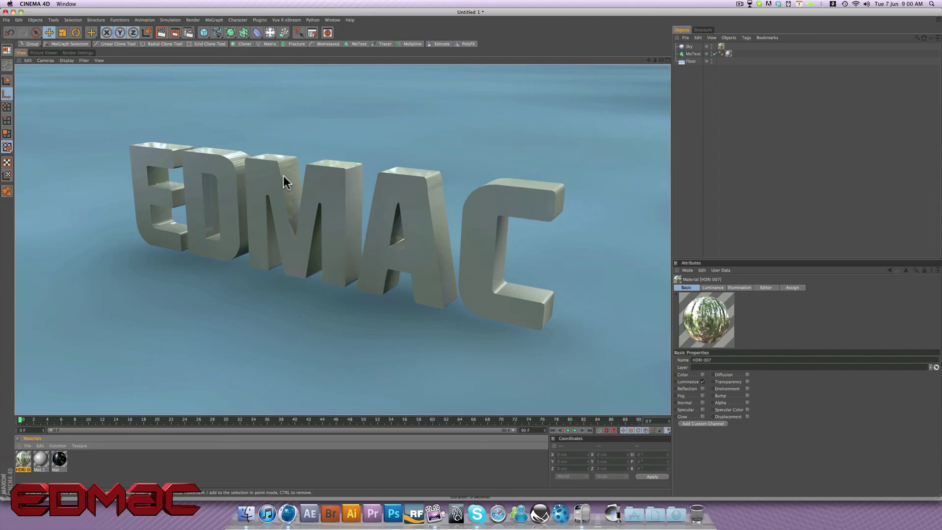
- In HDRI 007's Luminance channel, set texture Blur Offset and Blur Scale to 5%
double_click(23, 460)
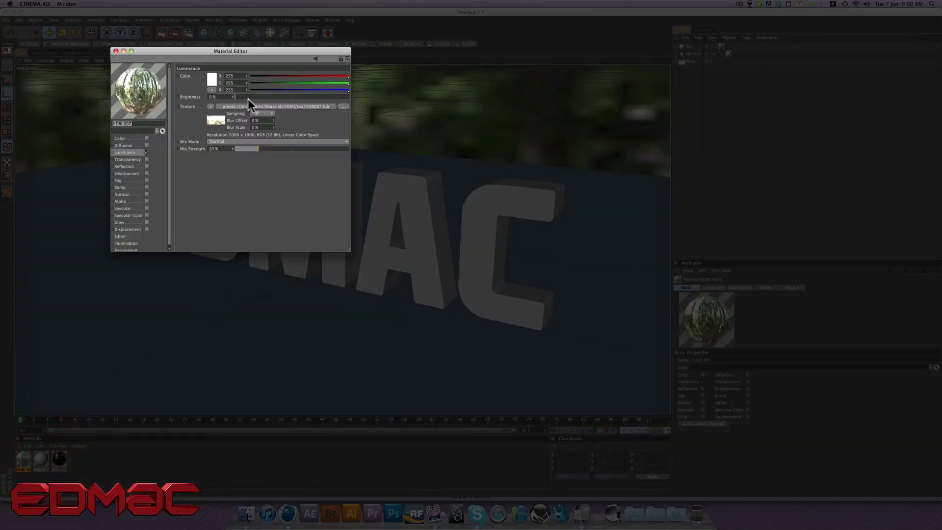
drag(263, 52, 513, 88)
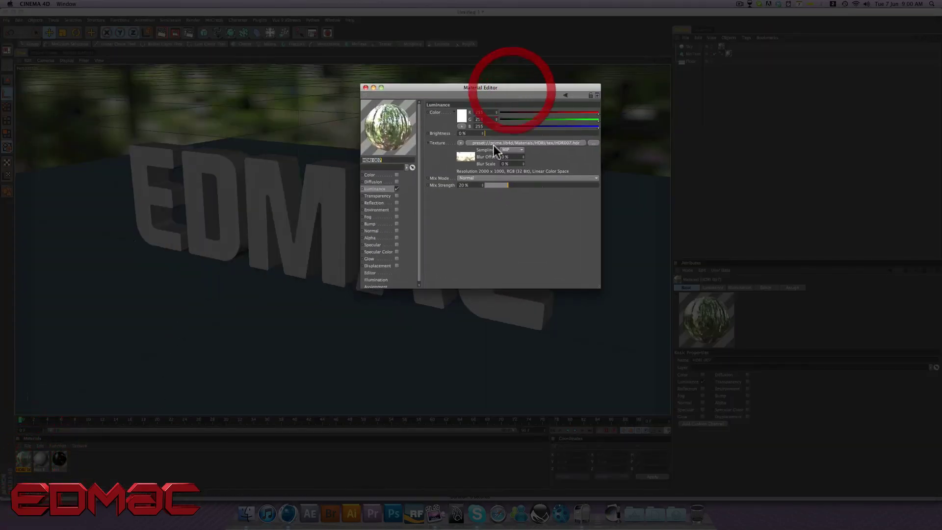
click(469, 155)
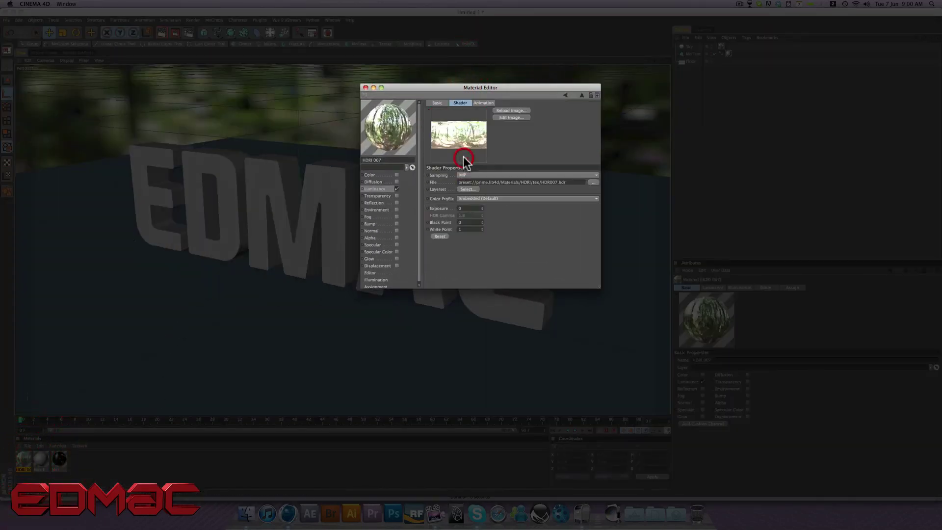
click(375, 189)
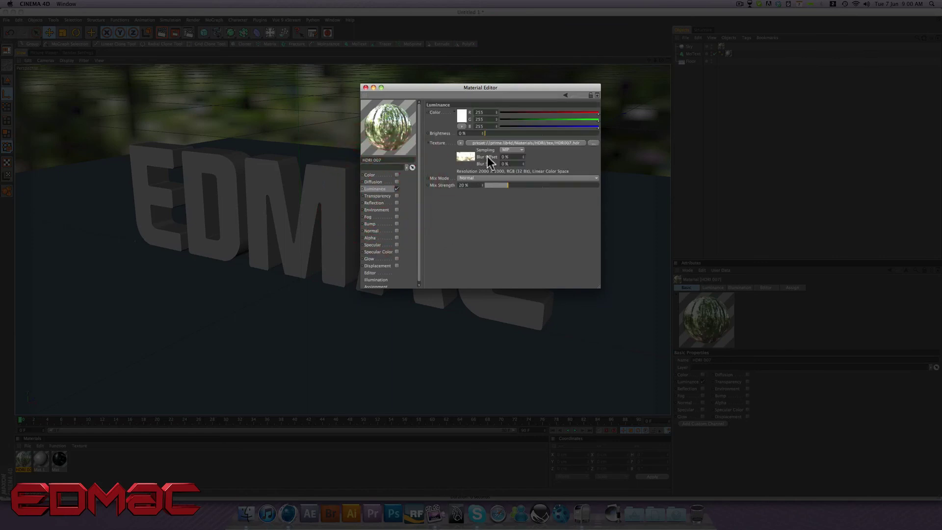
drag(523, 156, 529, 162)
click(523, 163)
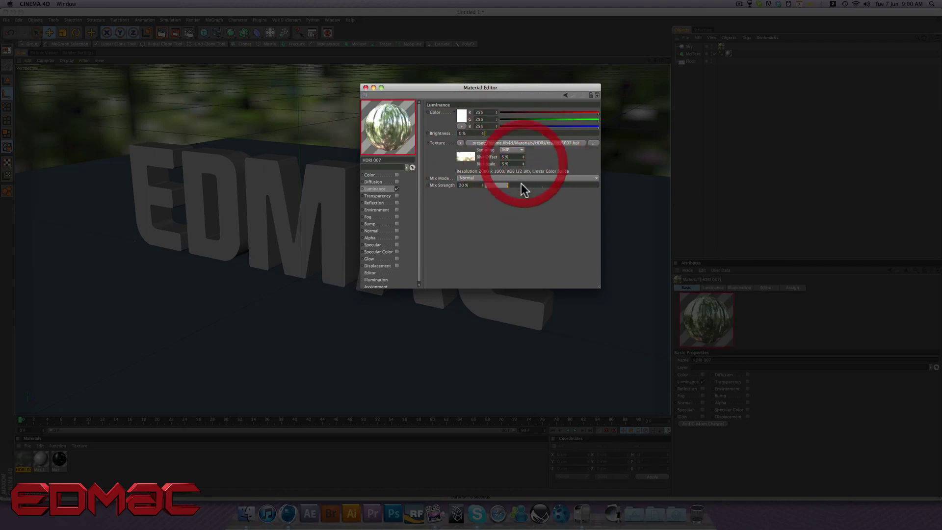
- Render the blurred sky, close the Material Editor and orbit to a low front view
click(163, 34)
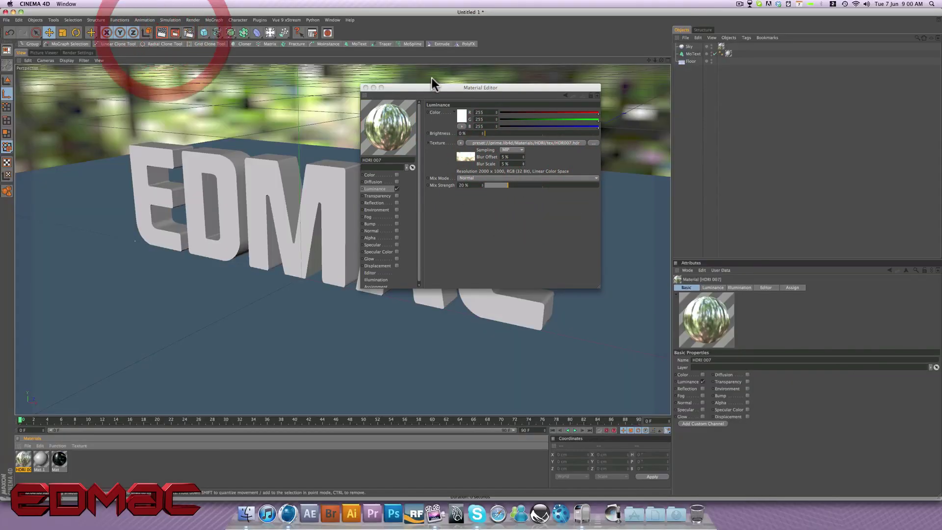
drag(440, 90, 731, 99)
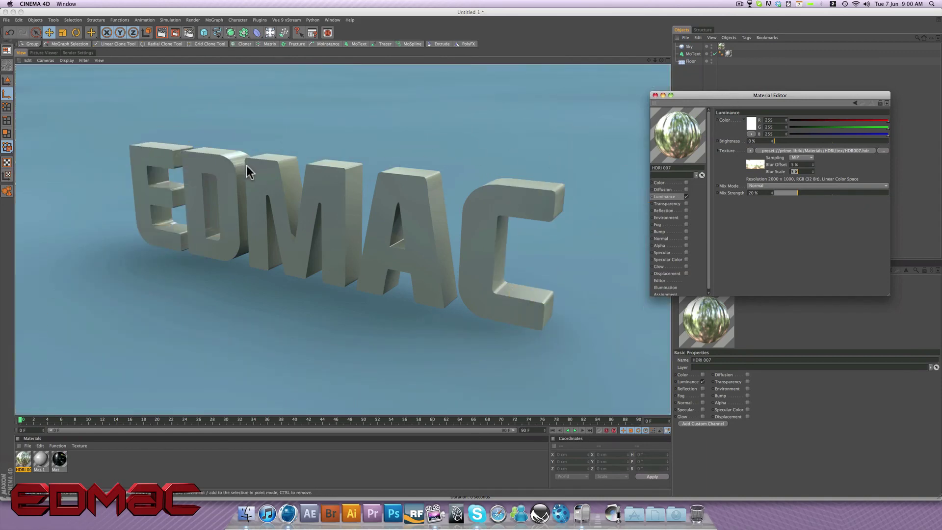
click(655, 95)
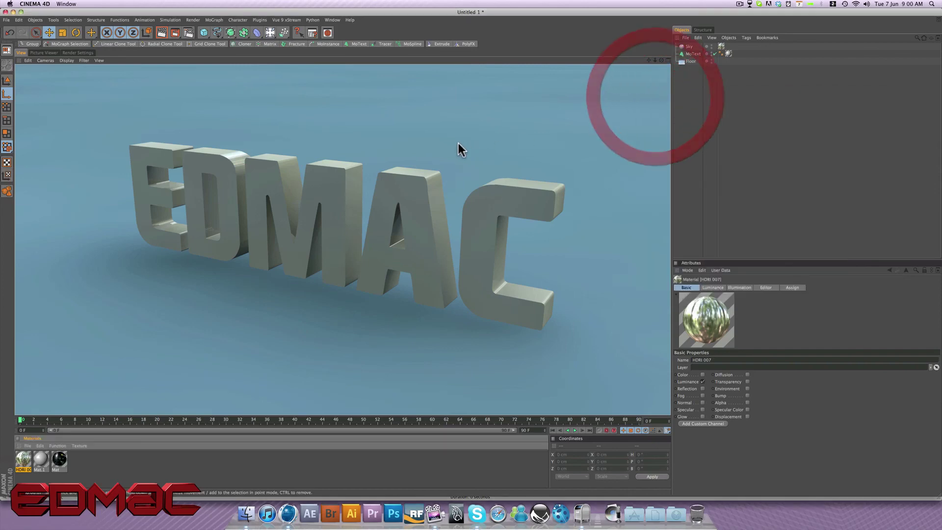
alt+drag(467, 216, 467, 230)
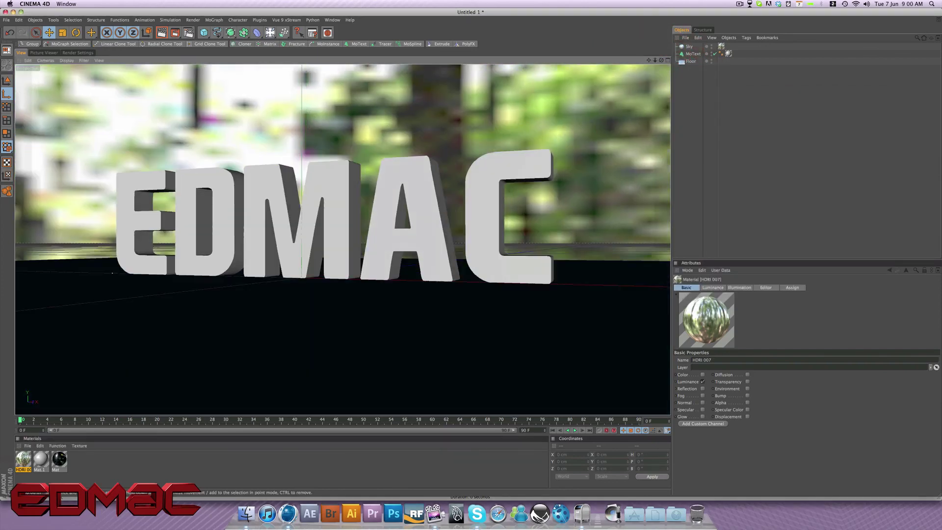
- Render the EDMAC text from the low front view, then orbit up to a higher angle
click(160, 32)
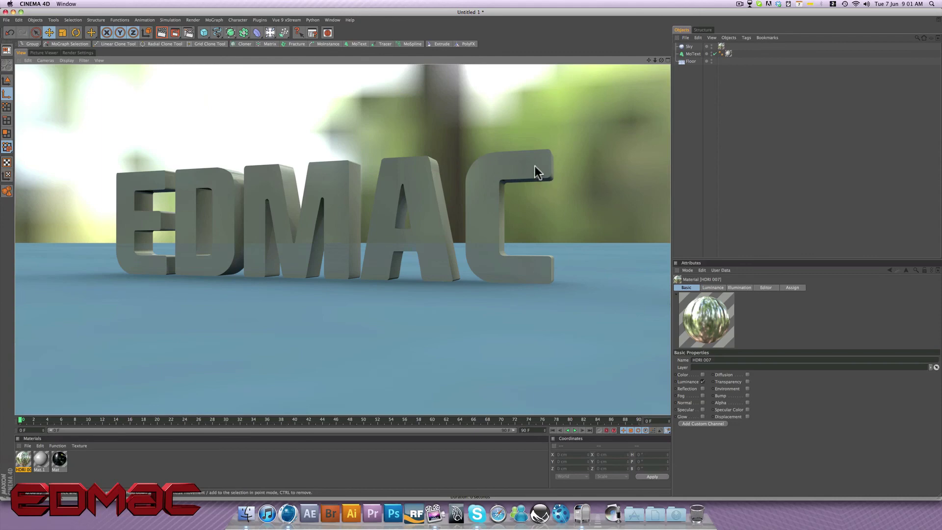
alt+drag(604, 187, 758, 213)
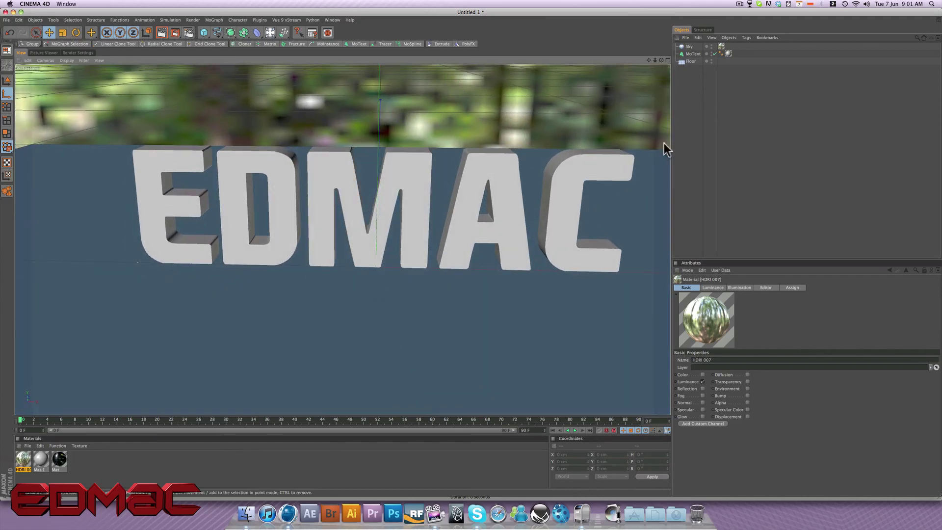